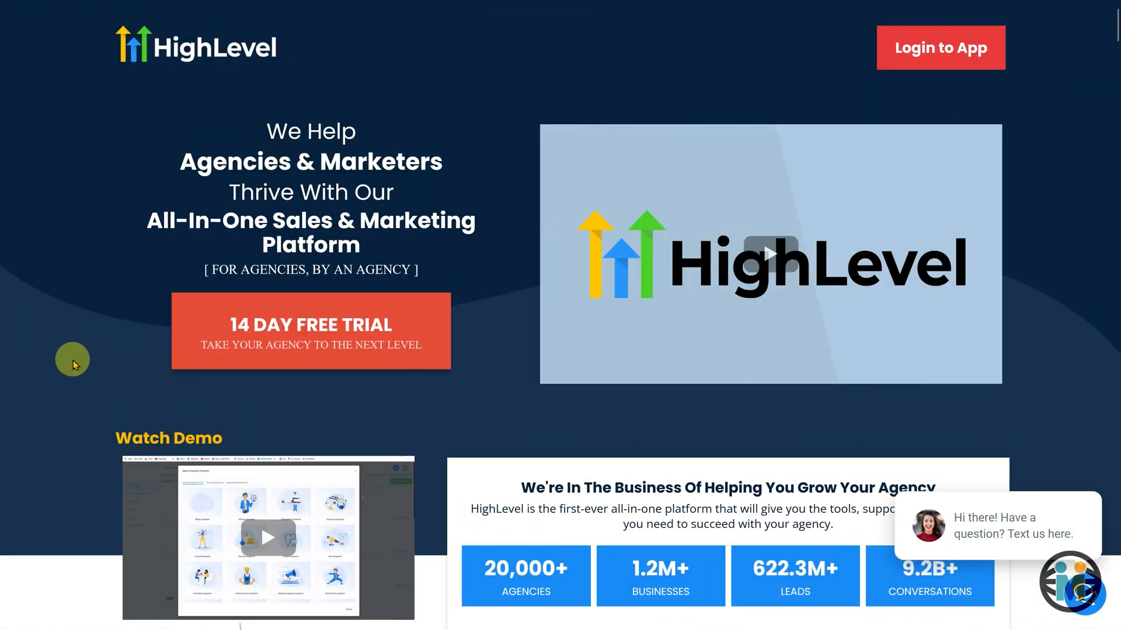
Start the 14-day free trial with company Prowebmentor, plus the contact's name, email and phone, then go to Step 2
click(300, 336)
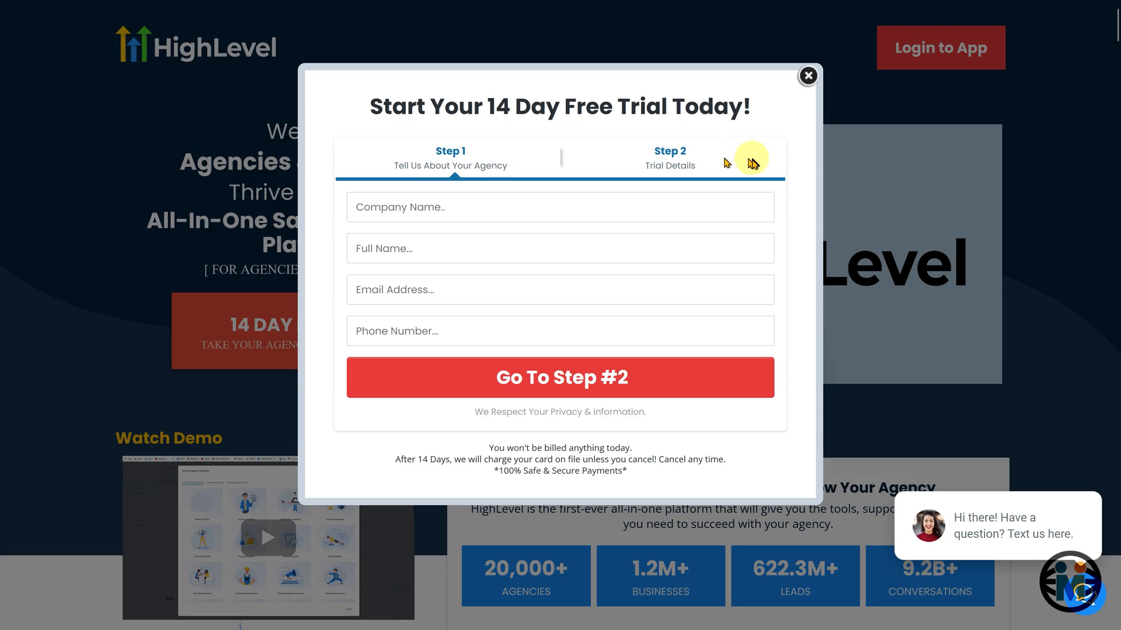
click(425, 203)
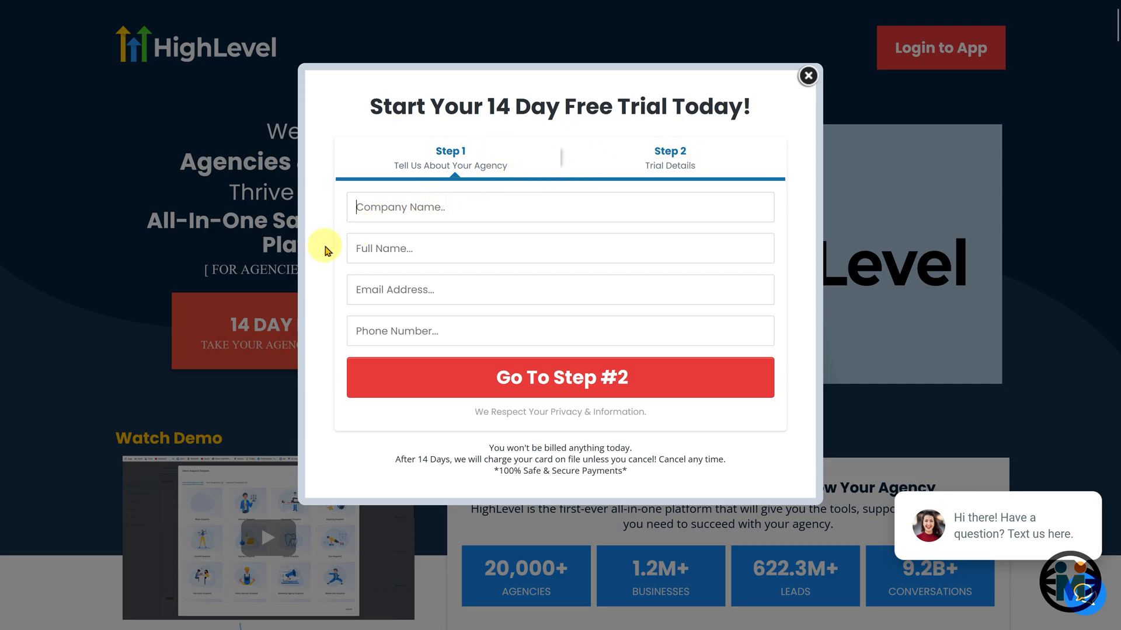
text(Prowebmentor)
click(368, 250)
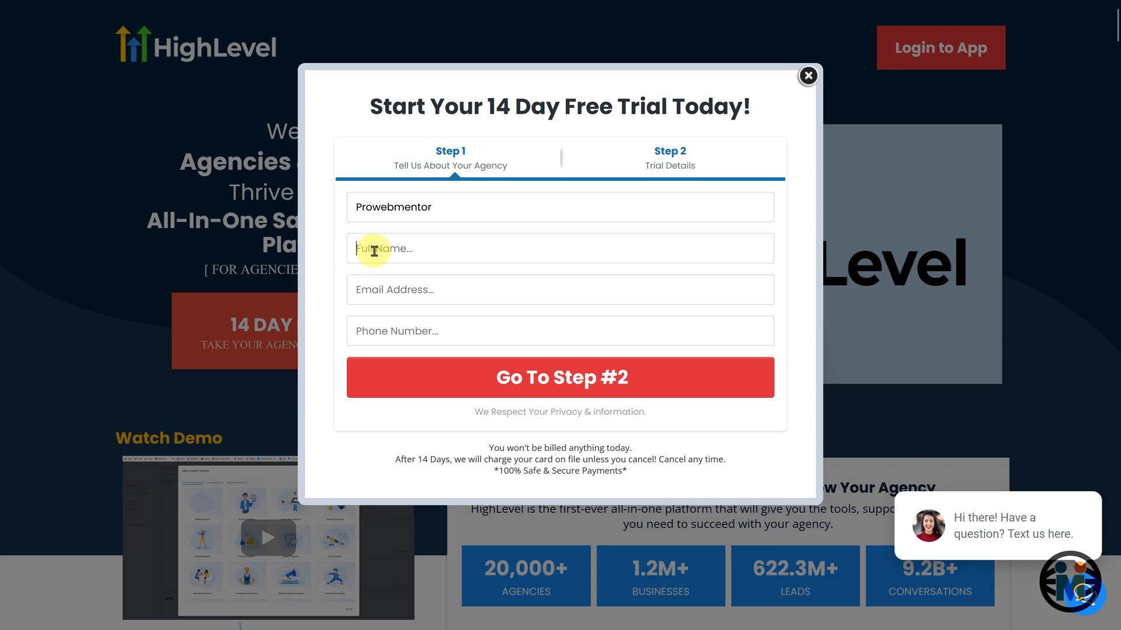
text(John Doe)
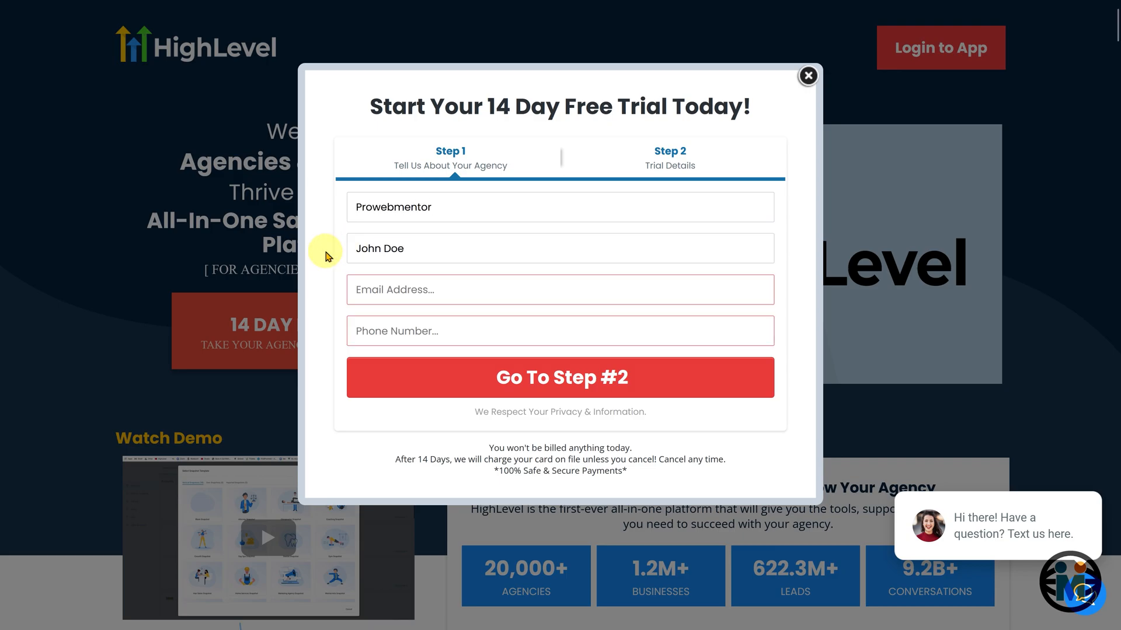
click(361, 288)
text(johndoe@johndoe.com)
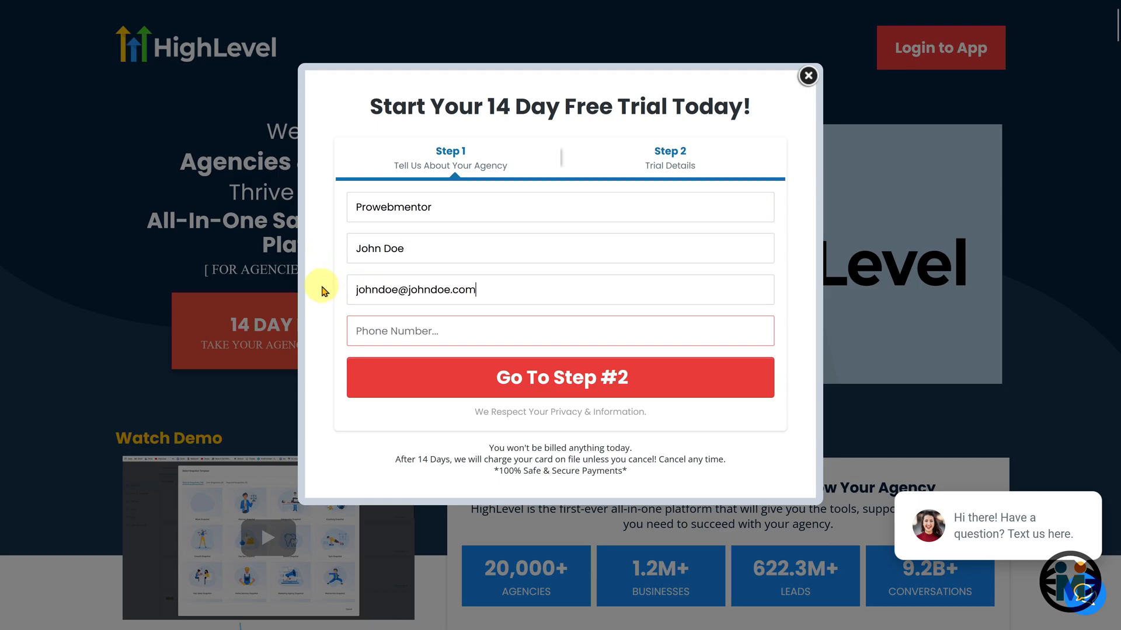
click(368, 331)
text(0123456789)
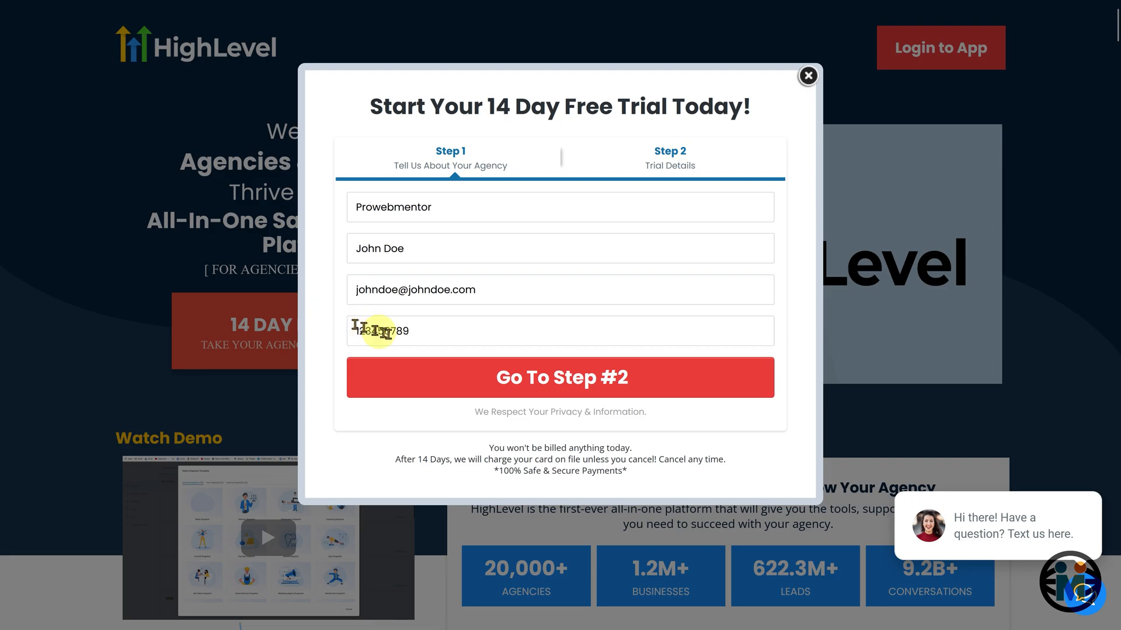
click(526, 377)
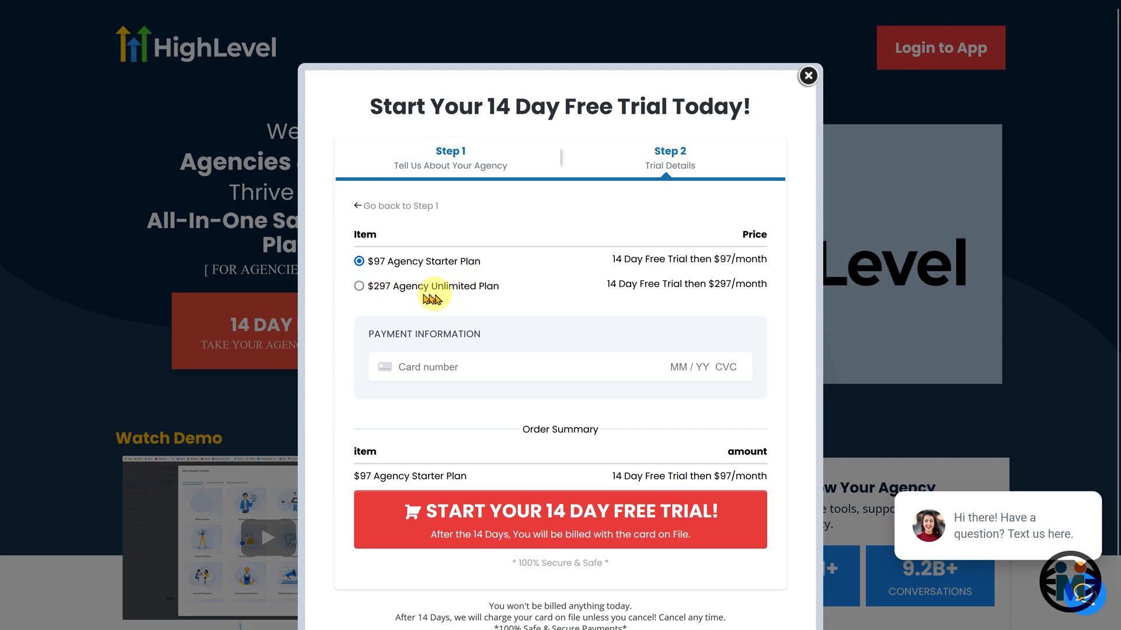
Select the $297 Agency Unlimited Plan for the trial
click(361, 287)
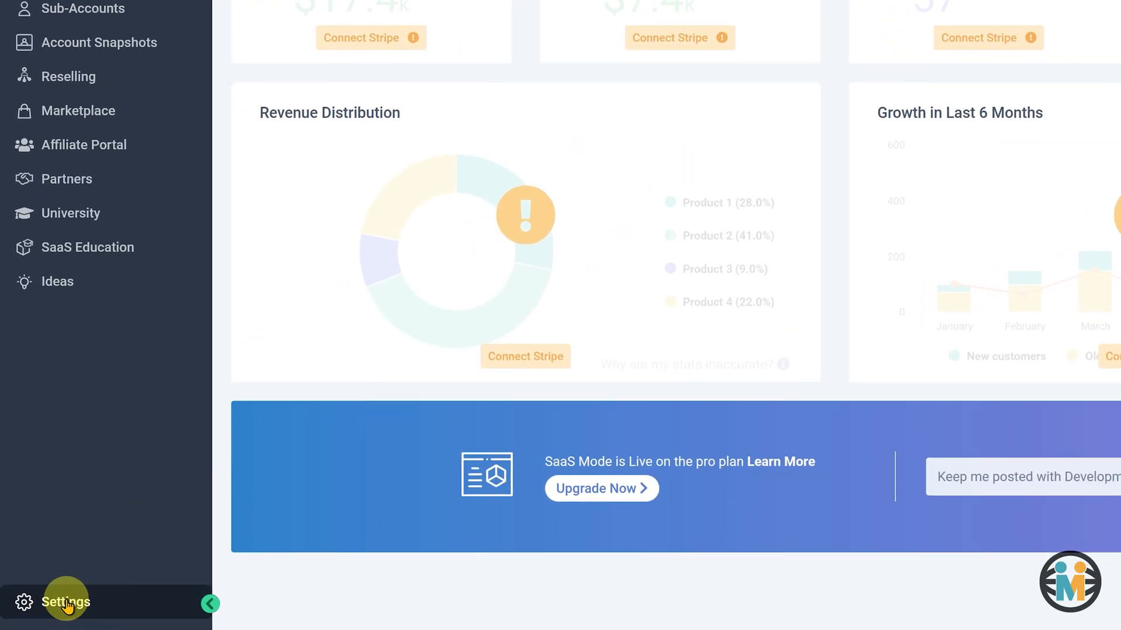
Go to Settings > Stripe and begin connecting a Stripe account
click(66, 602)
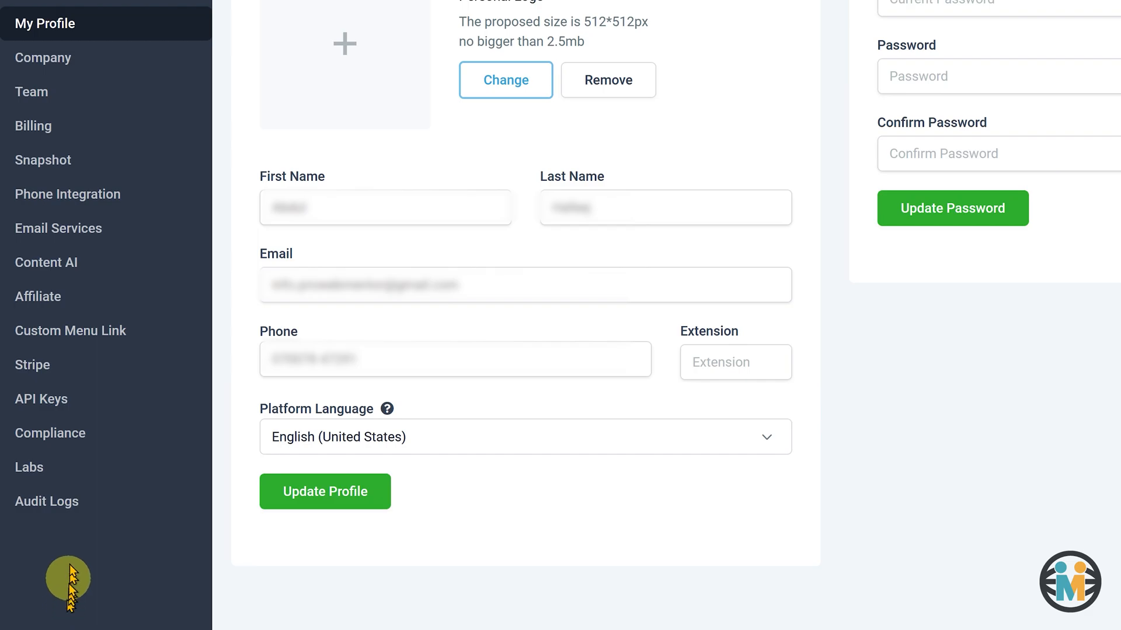
click(37, 371)
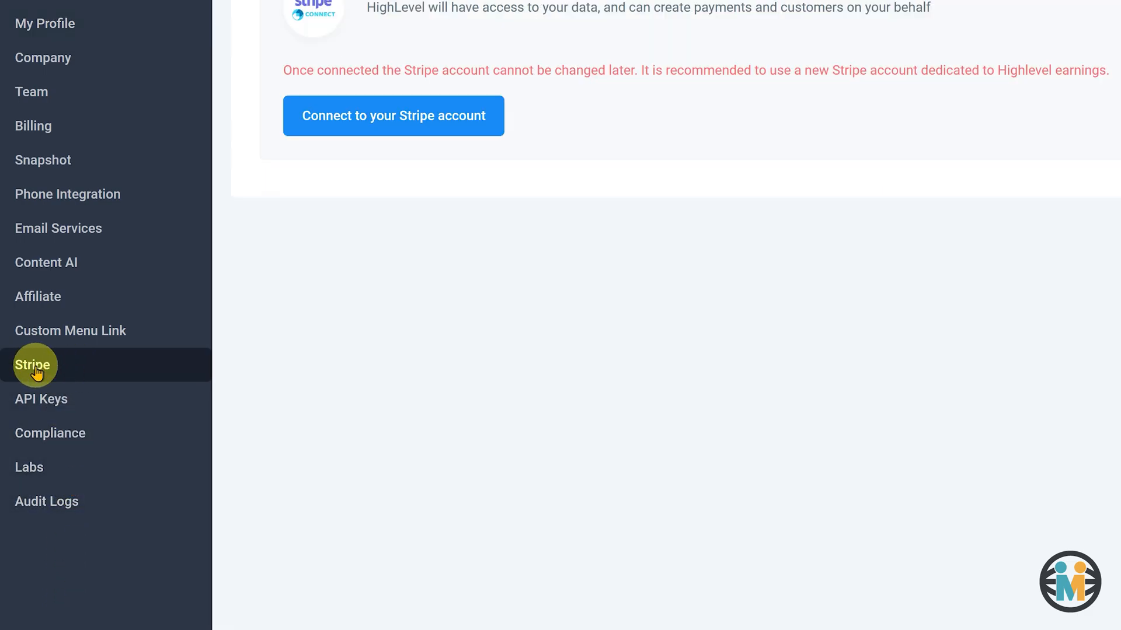
click(236, 242)
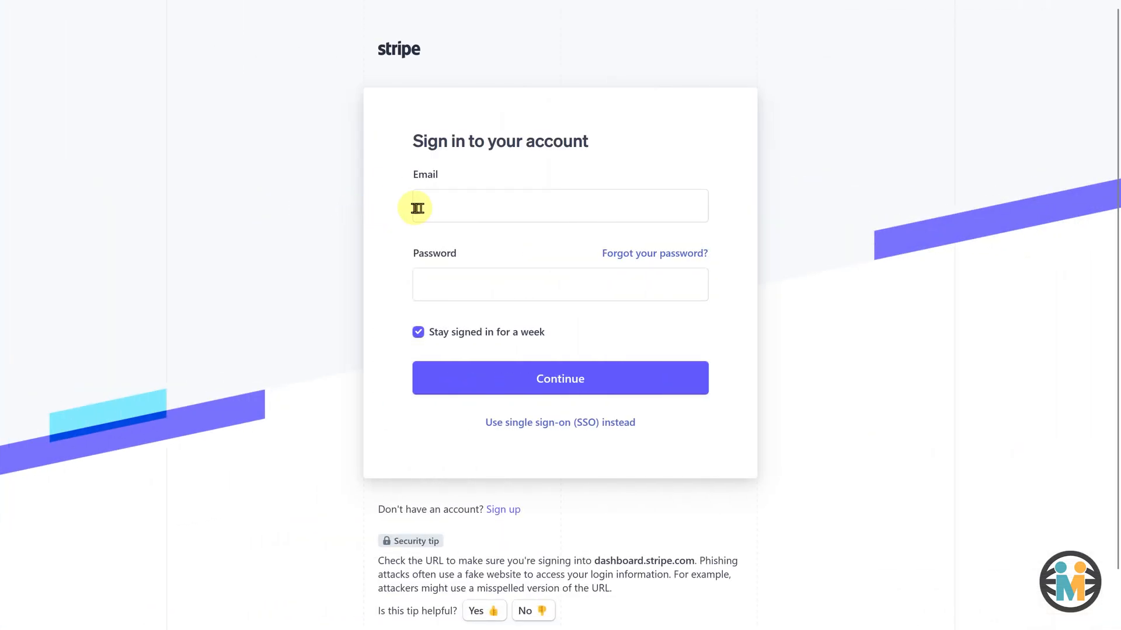
Sign in to Stripe with the account email and password and pass the reCAPTCHA check
click(413, 206)
click(428, 281)
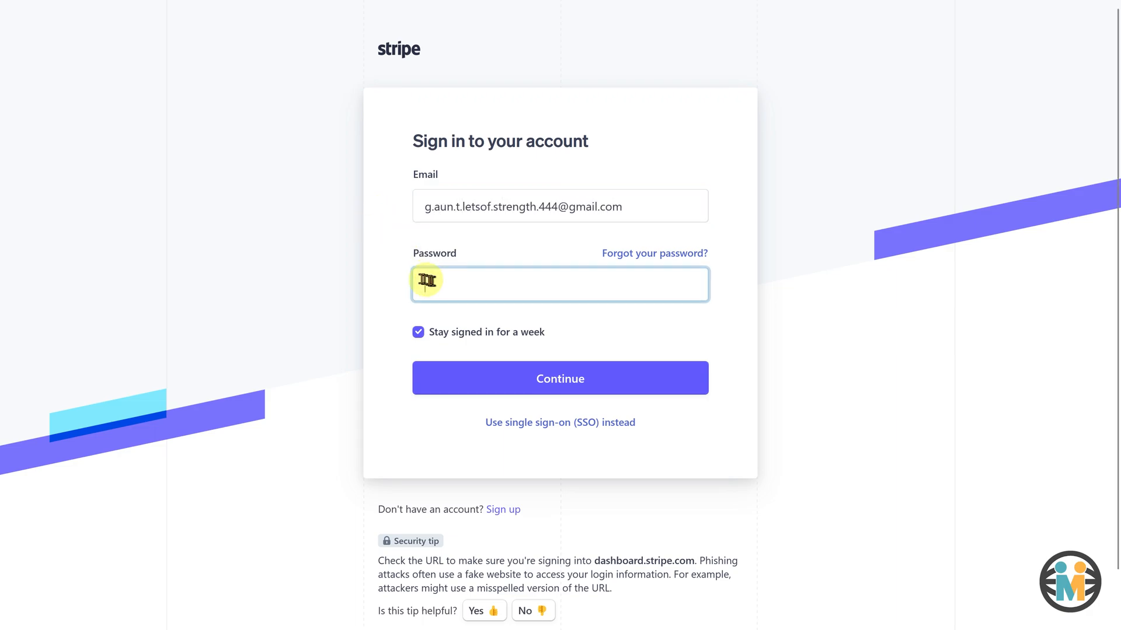
text(•••••••••••••••)
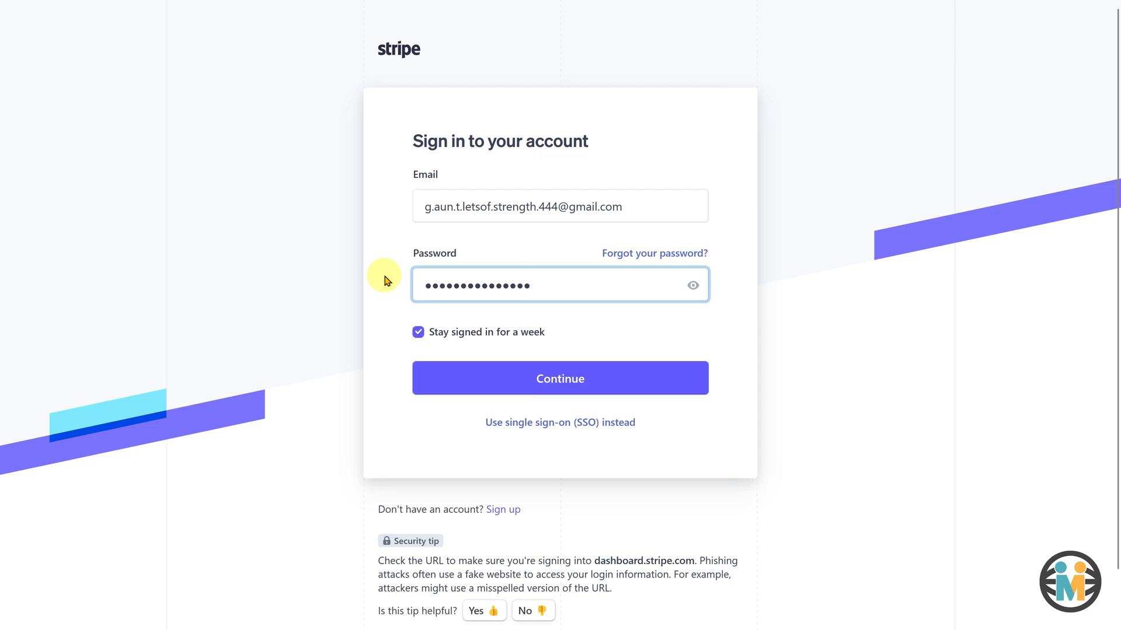
click(496, 378)
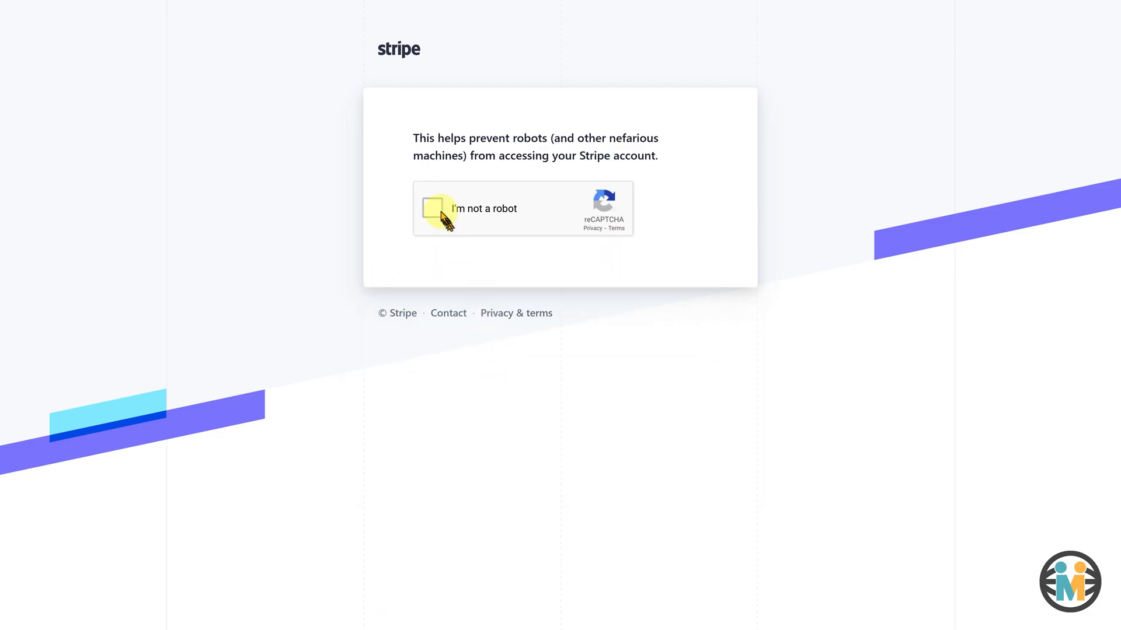
click(439, 212)
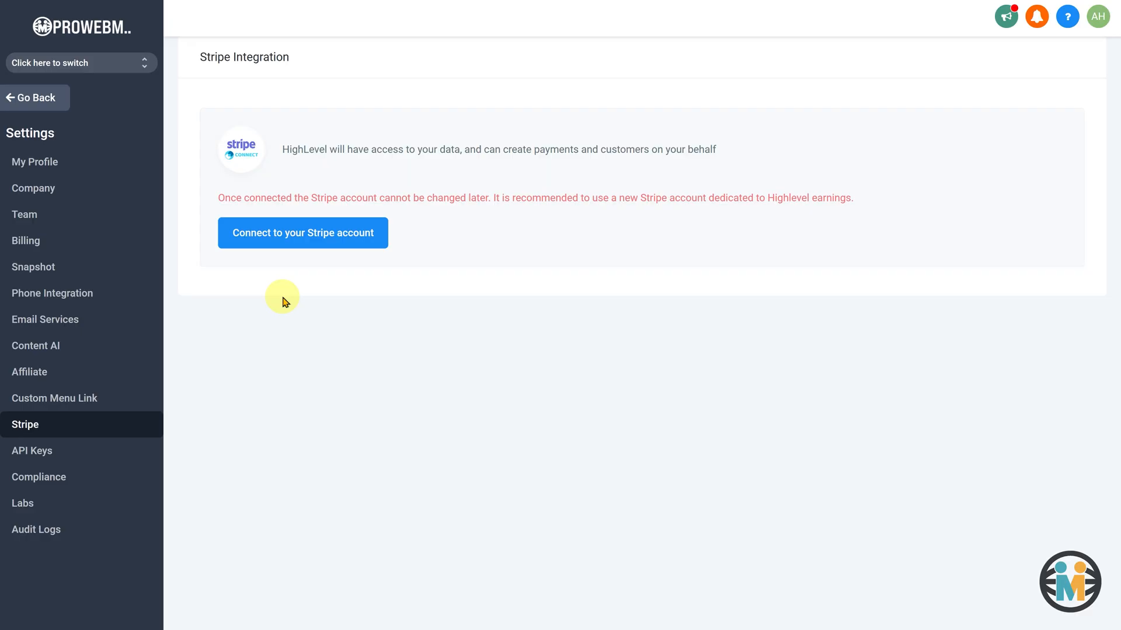
Try connecting the existing Unnamed account, then restart the Stripe account connection
click(299, 241)
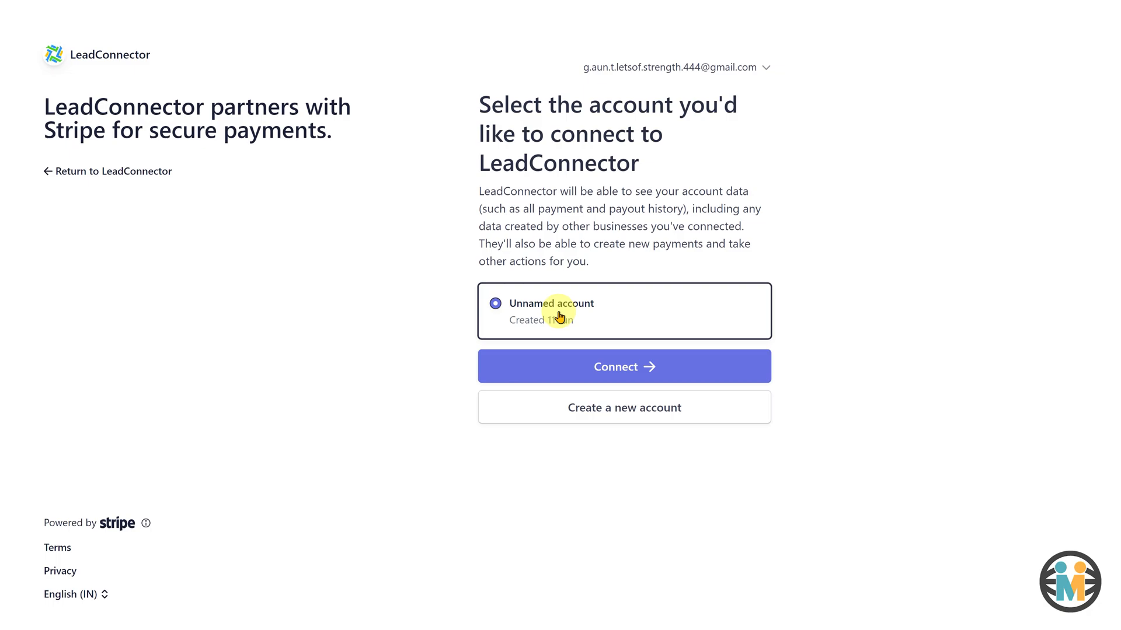
click(604, 376)
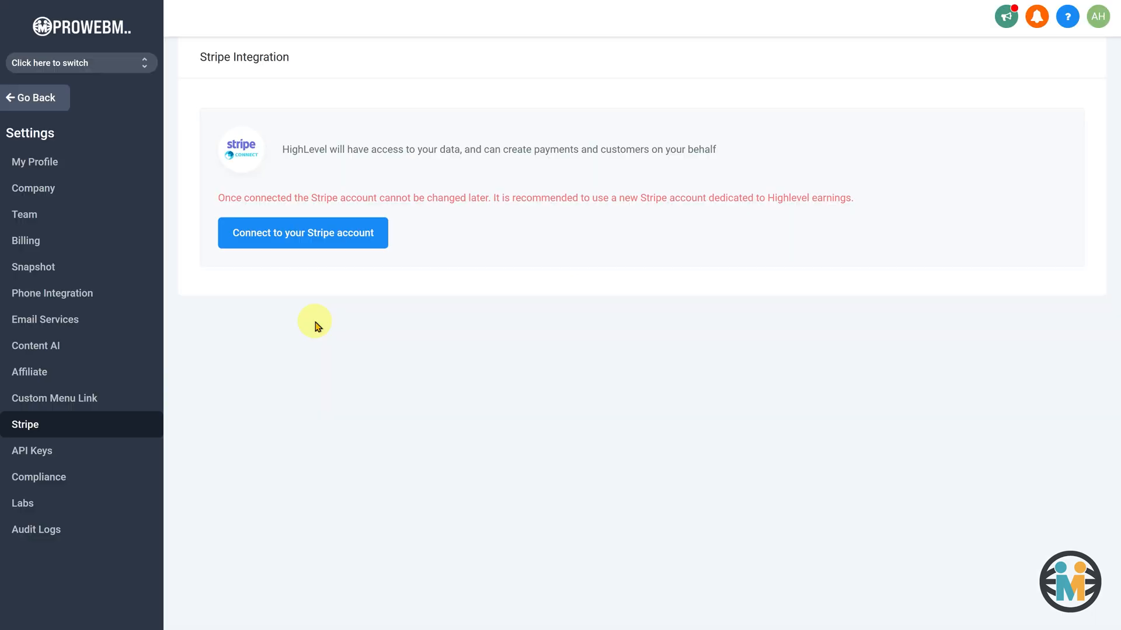
click(305, 237)
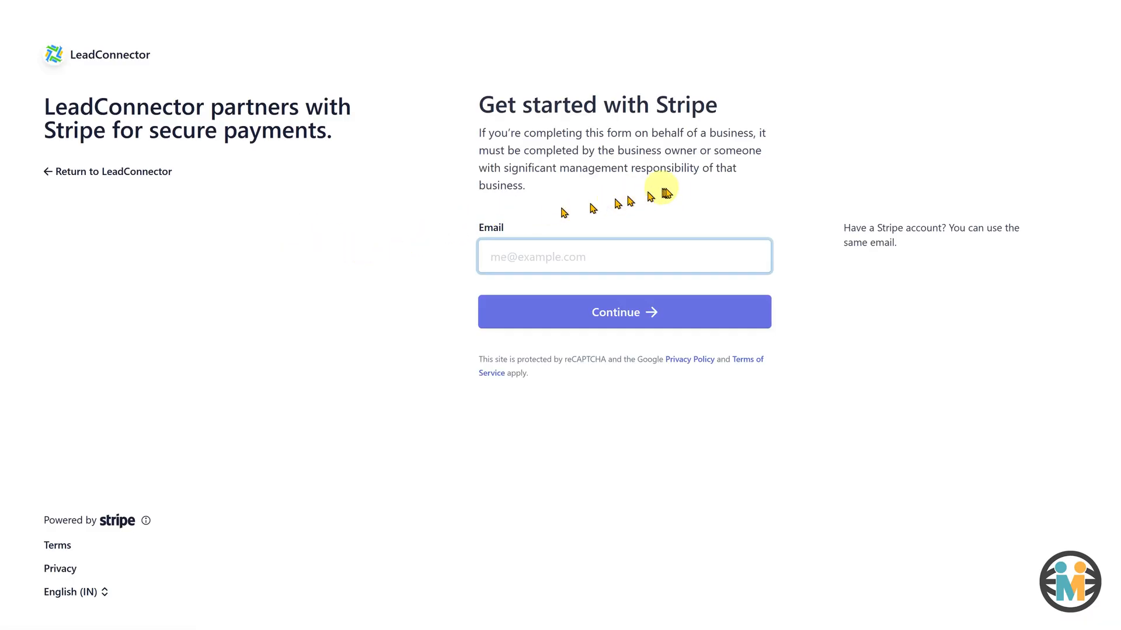
Register a new free Stripe account with the business email and a strong password
click(502, 251)
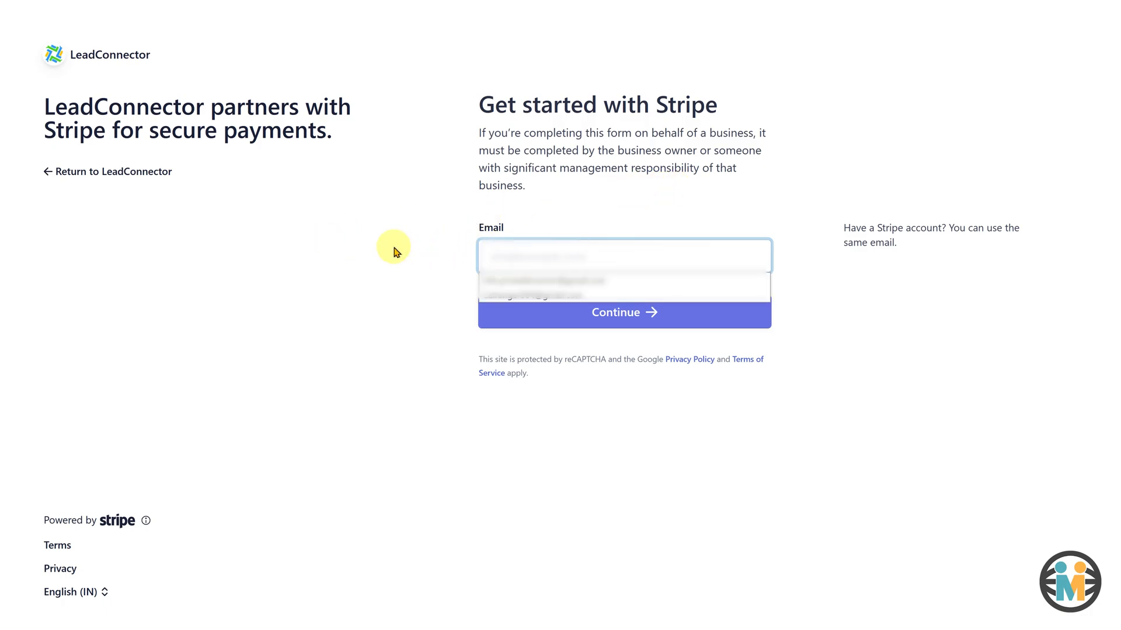
click(482, 251)
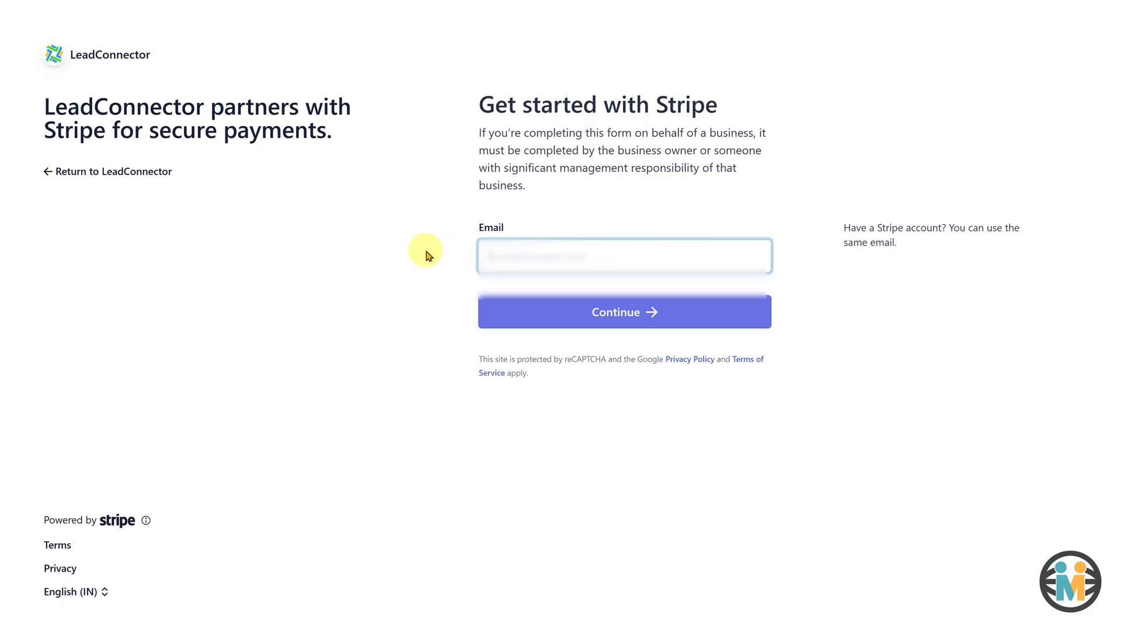
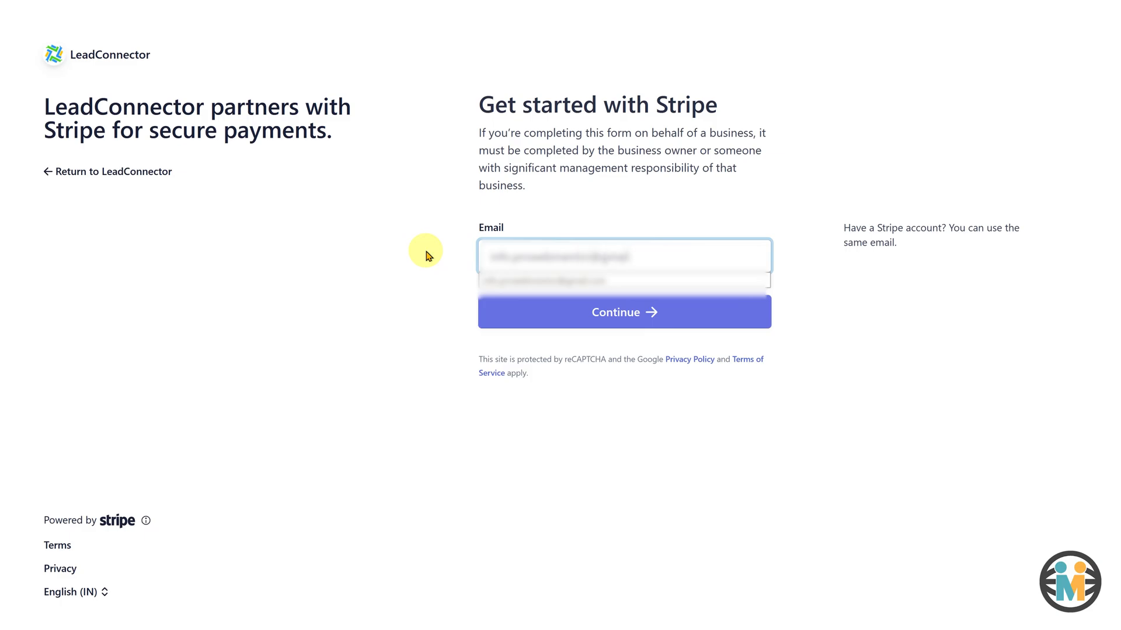
click(584, 317)
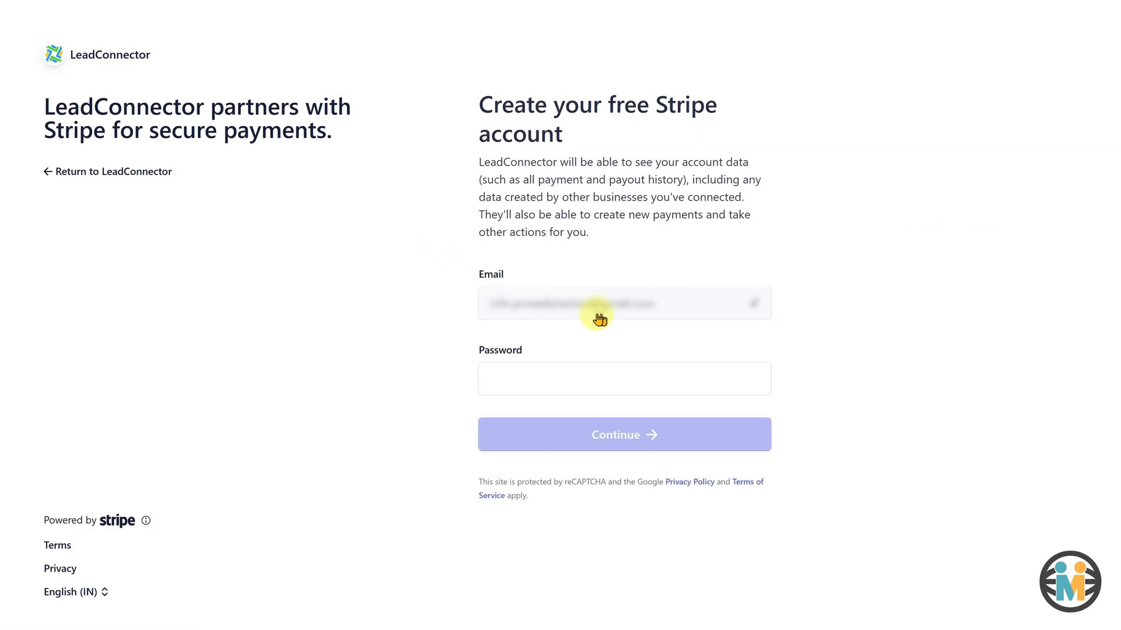
click(525, 375)
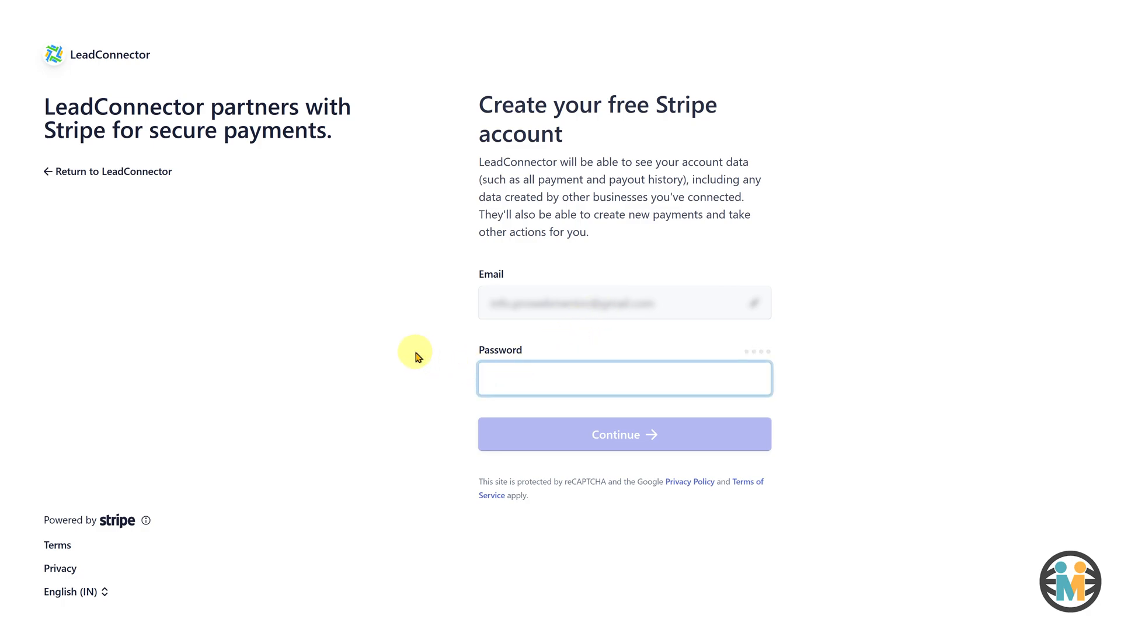
text(••••••••••••••••)
click(571, 433)
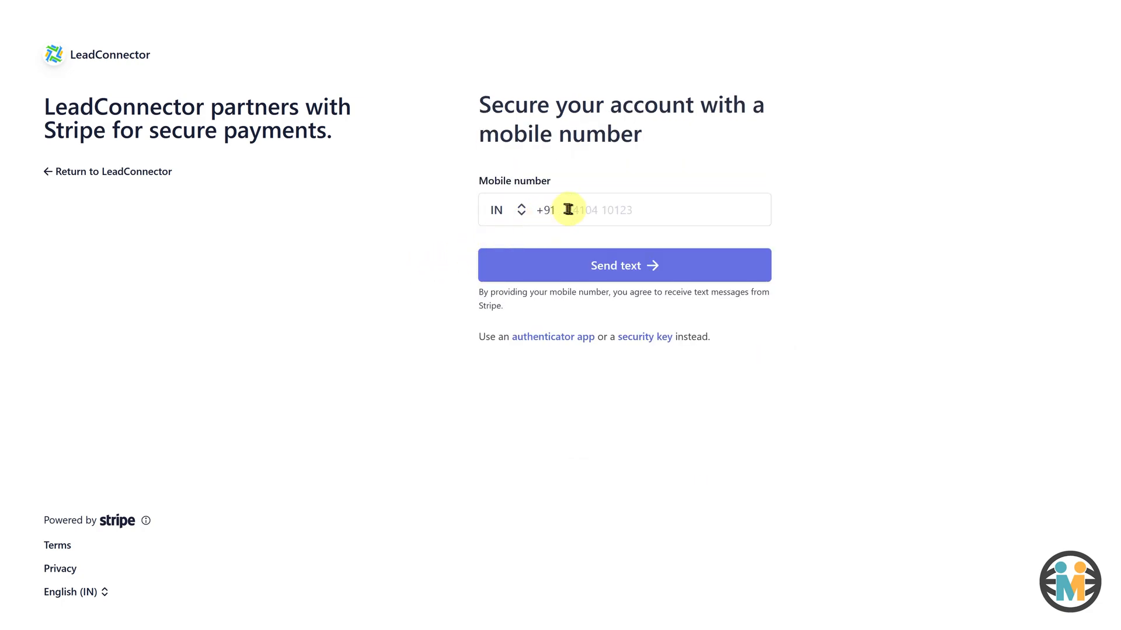
Enter a mobile number under the India country code and request the verification text
click(499, 211)
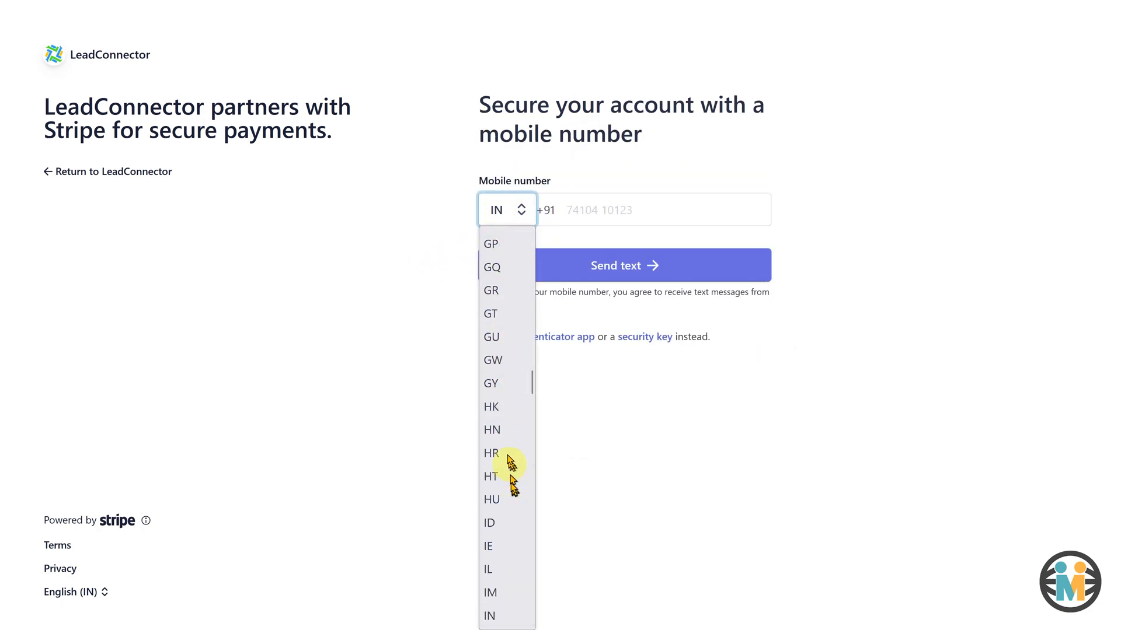
click(461, 274)
click(583, 206)
text(••••••••••)
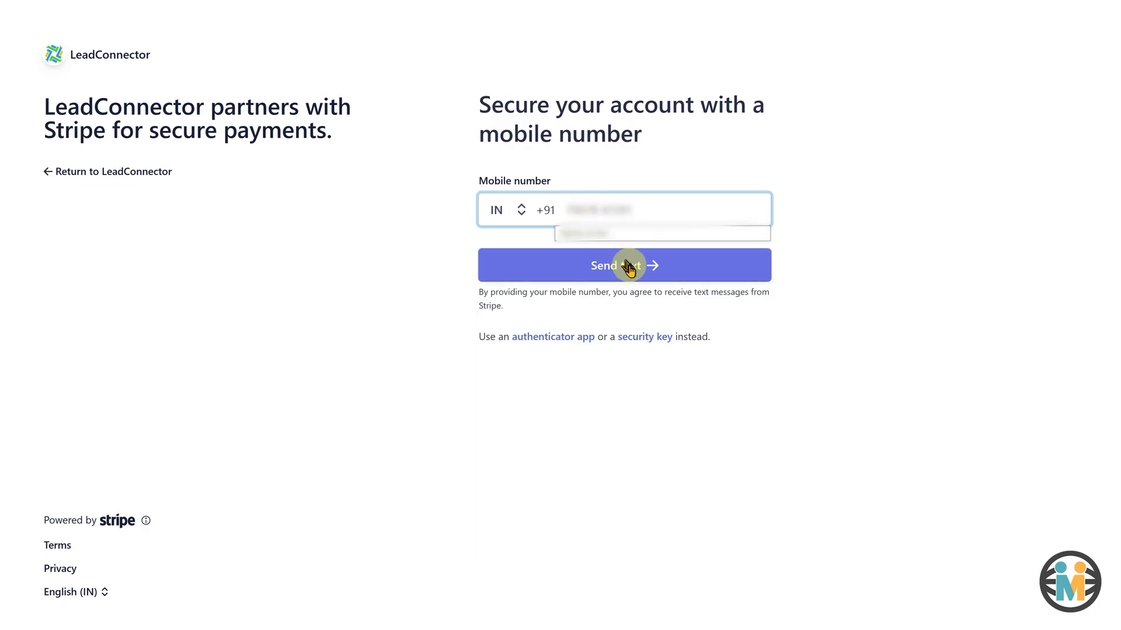
click(606, 269)
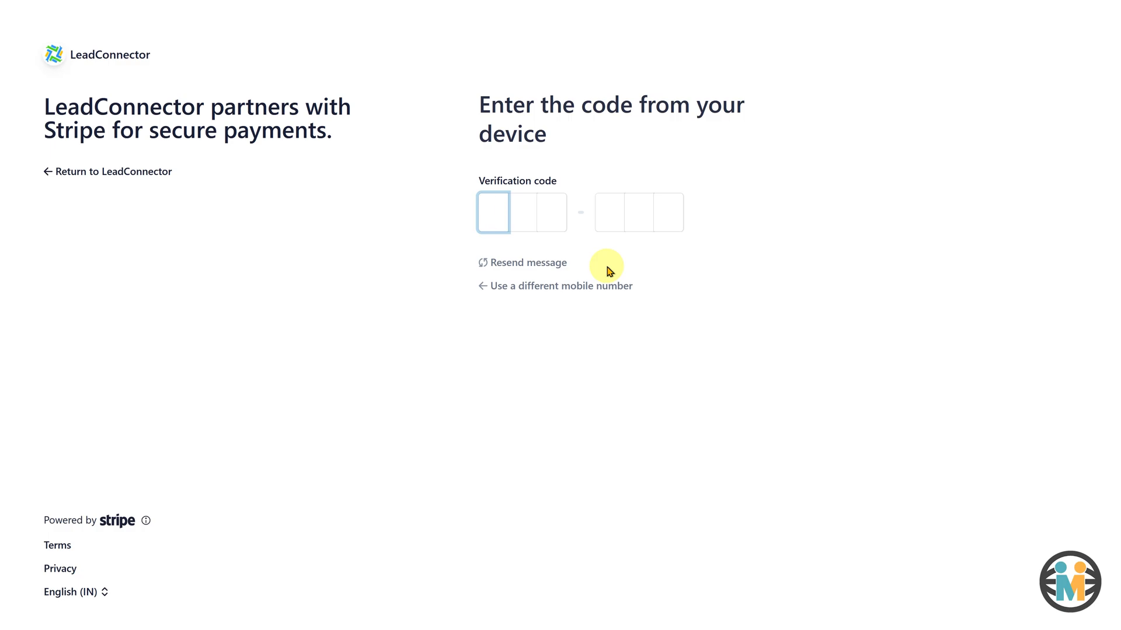
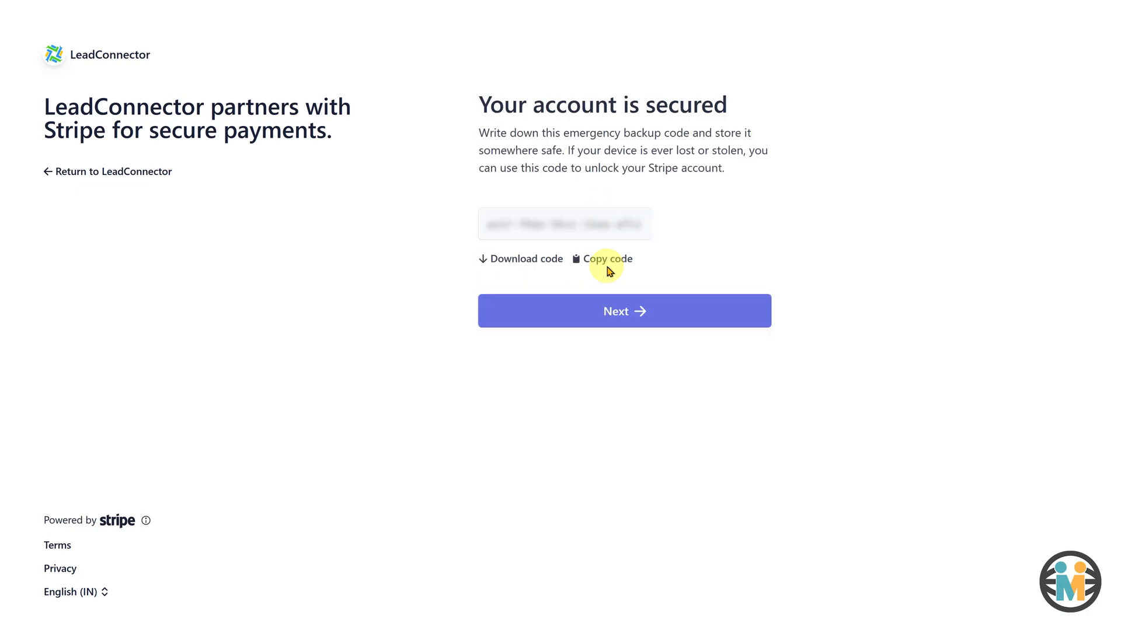
Enter the texted verification code and download the emergency backup code as stripe_backup_code(1).txt
drag(488, 225, 663, 225)
click(530, 261)
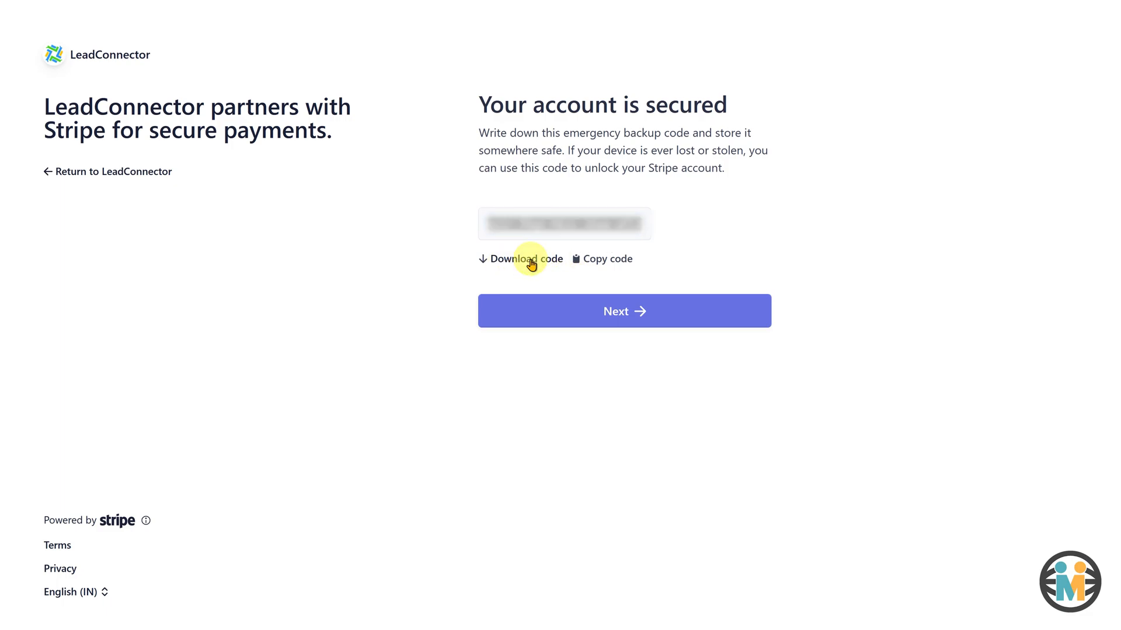
click(659, 269)
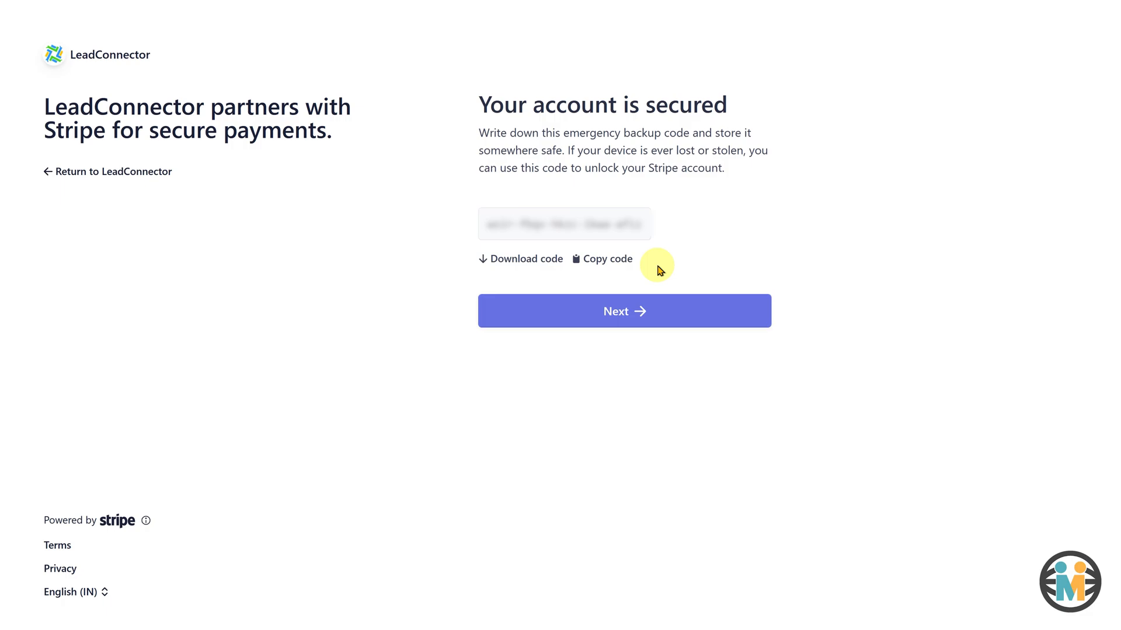
Keep India as business location, settle on Individual business type after briefly trying Company, and continue
click(617, 314)
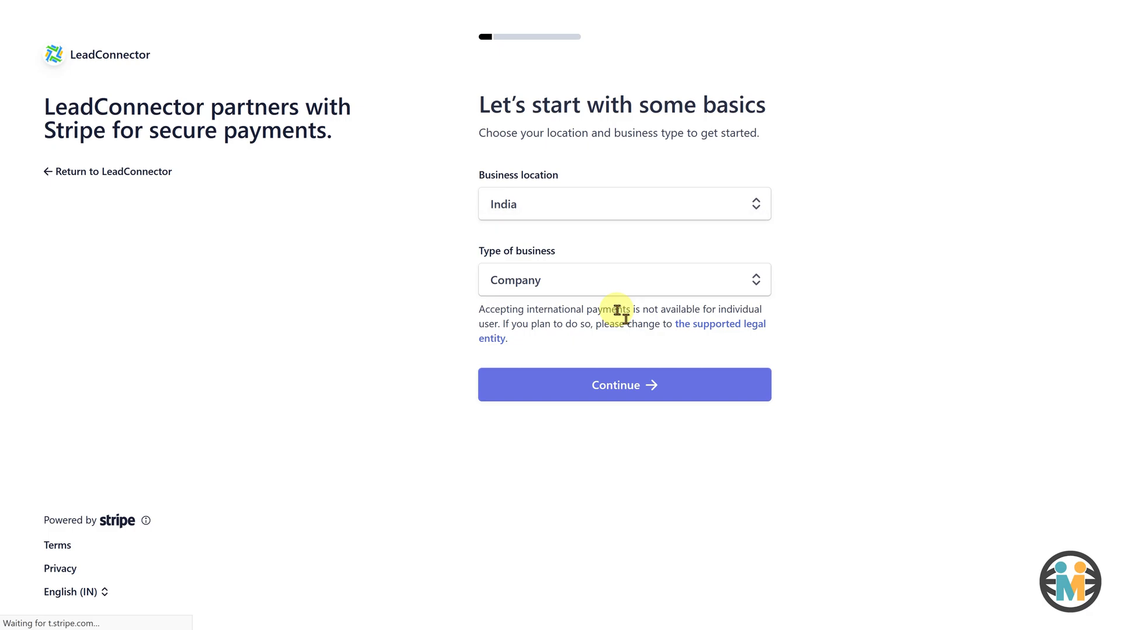
click(587, 216)
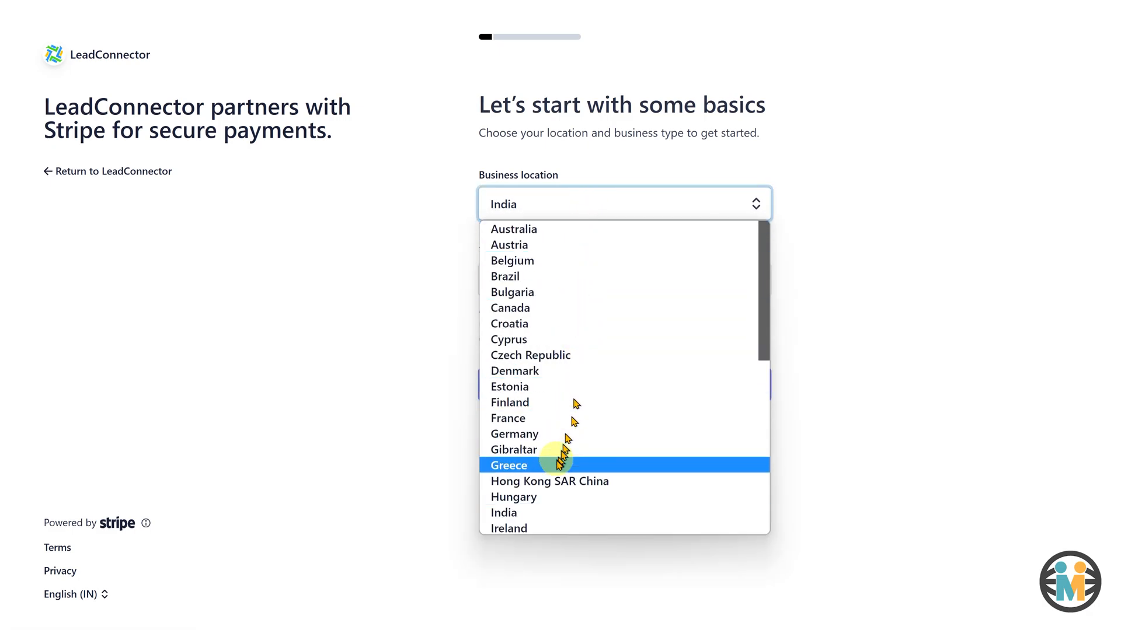
click(543, 512)
click(567, 286)
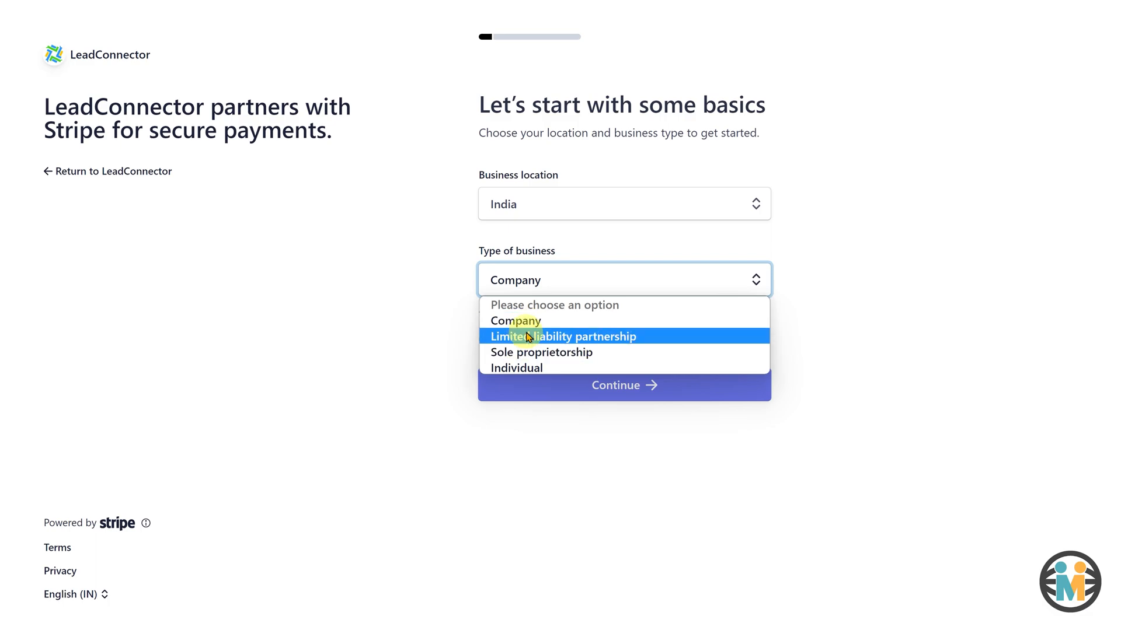
click(501, 367)
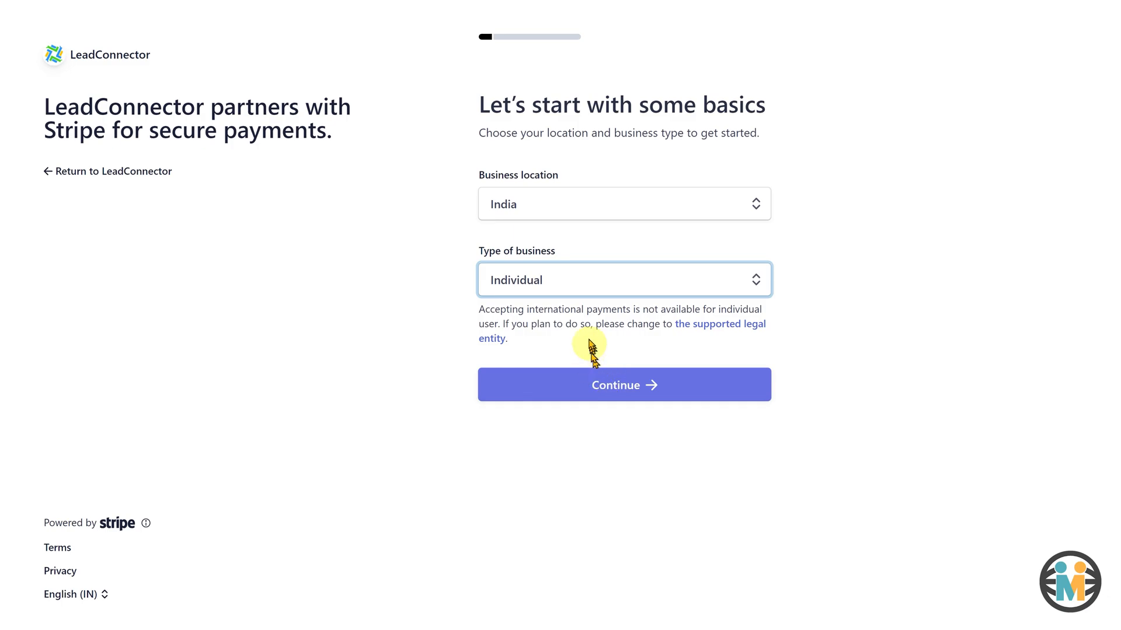
click(582, 286)
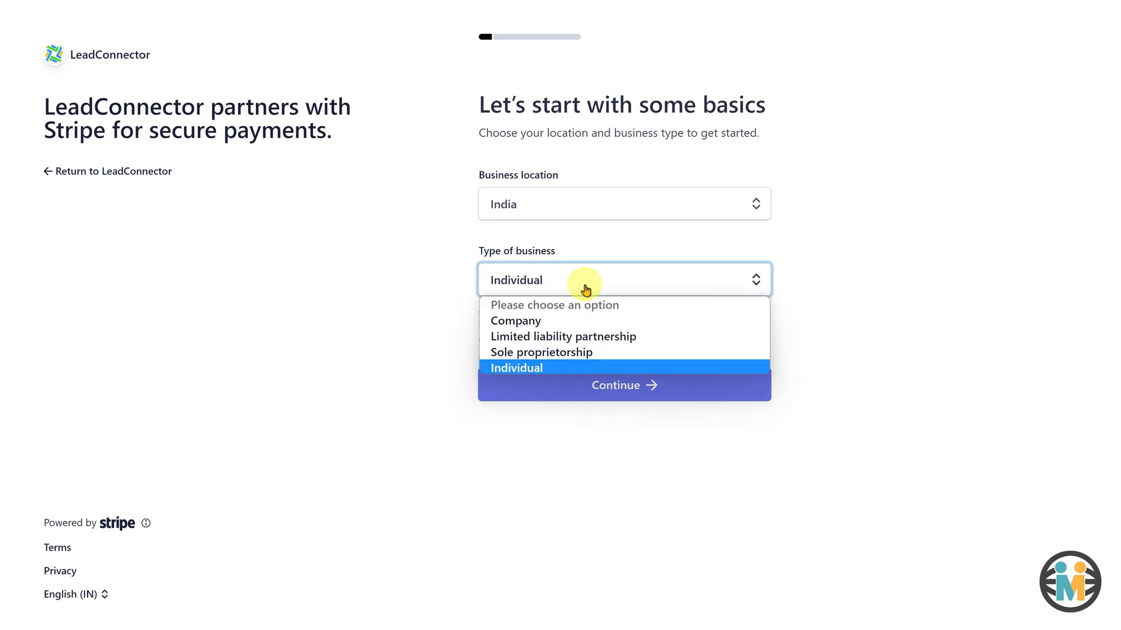
click(560, 320)
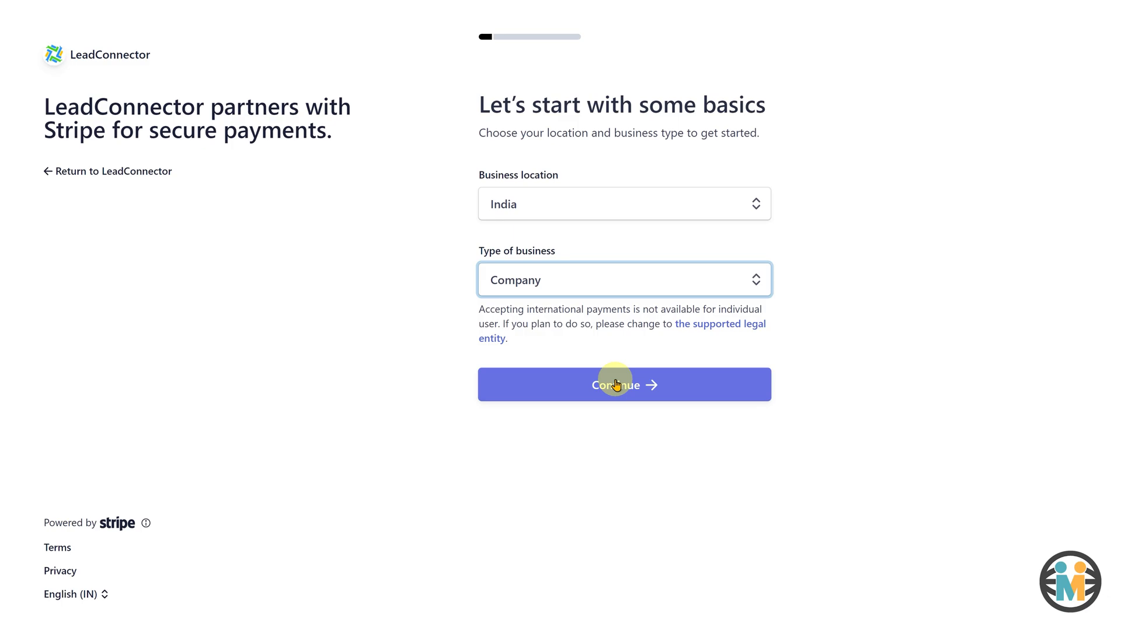
click(593, 287)
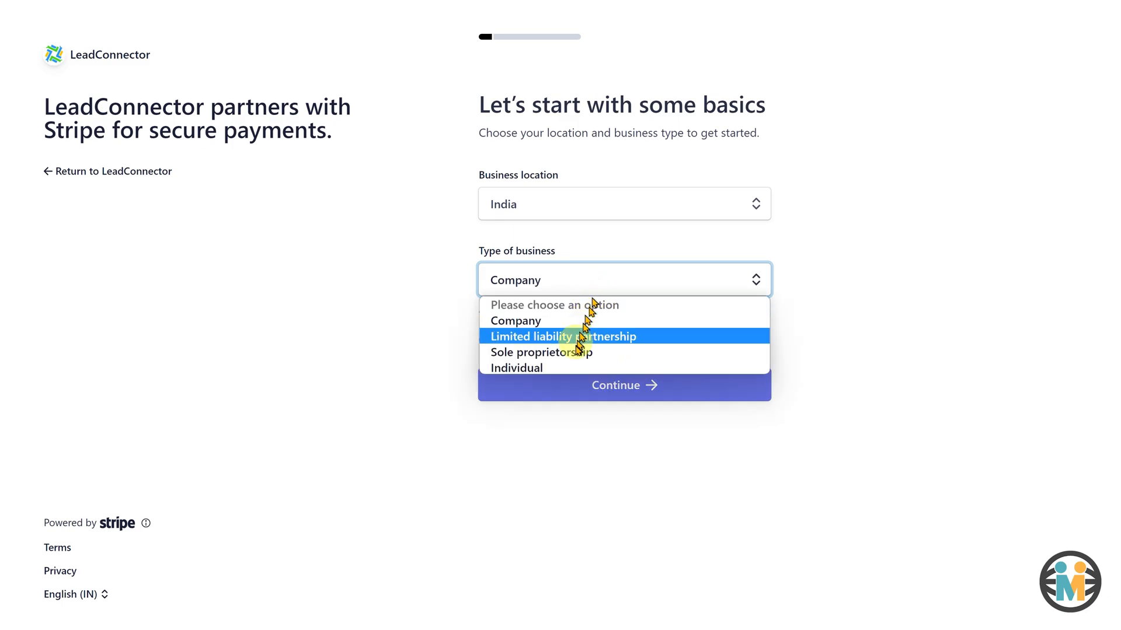
click(573, 369)
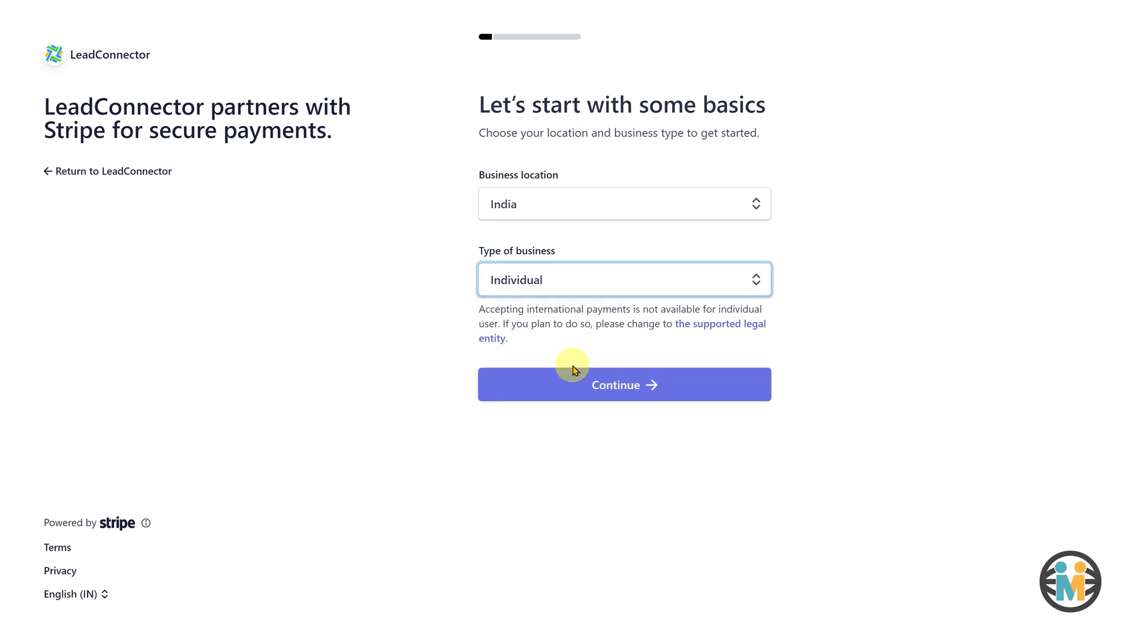
click(622, 386)
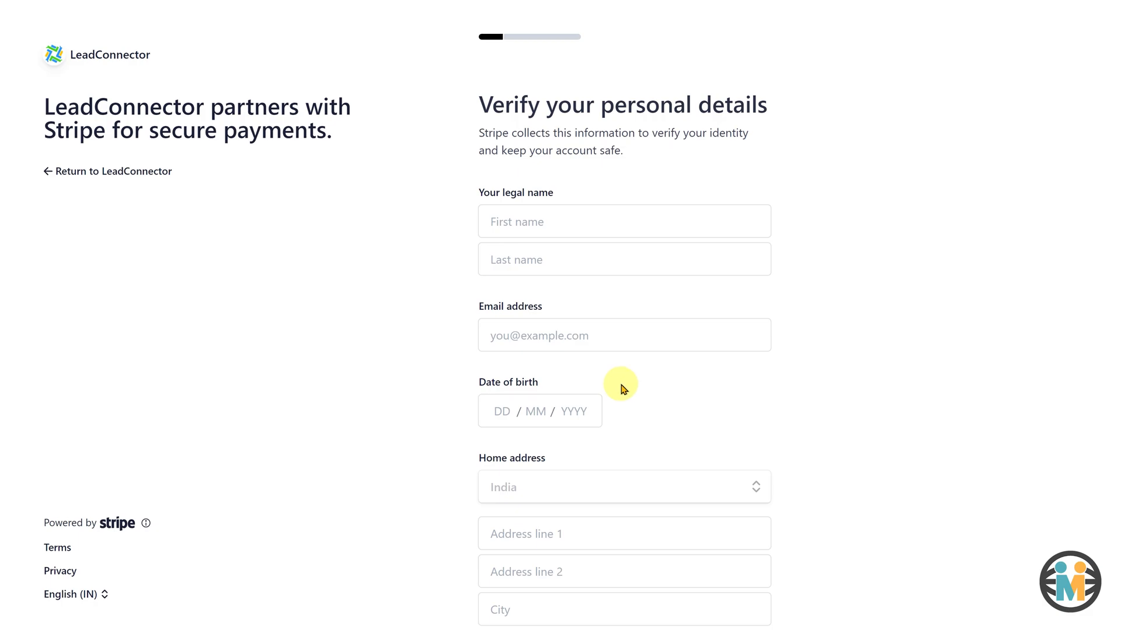
Enter the legal first and last name, email address and date of birth
click(495, 221)
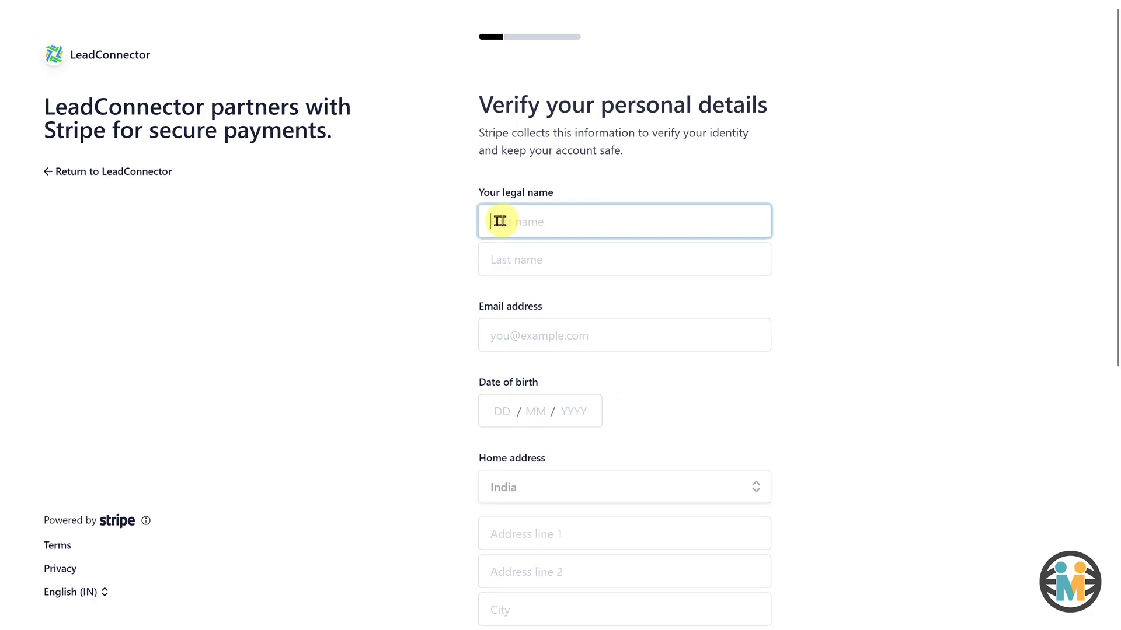
text([blurred])
click(482, 260)
text([blurred][blurred])
click(491, 328)
text([blurred][blurred])
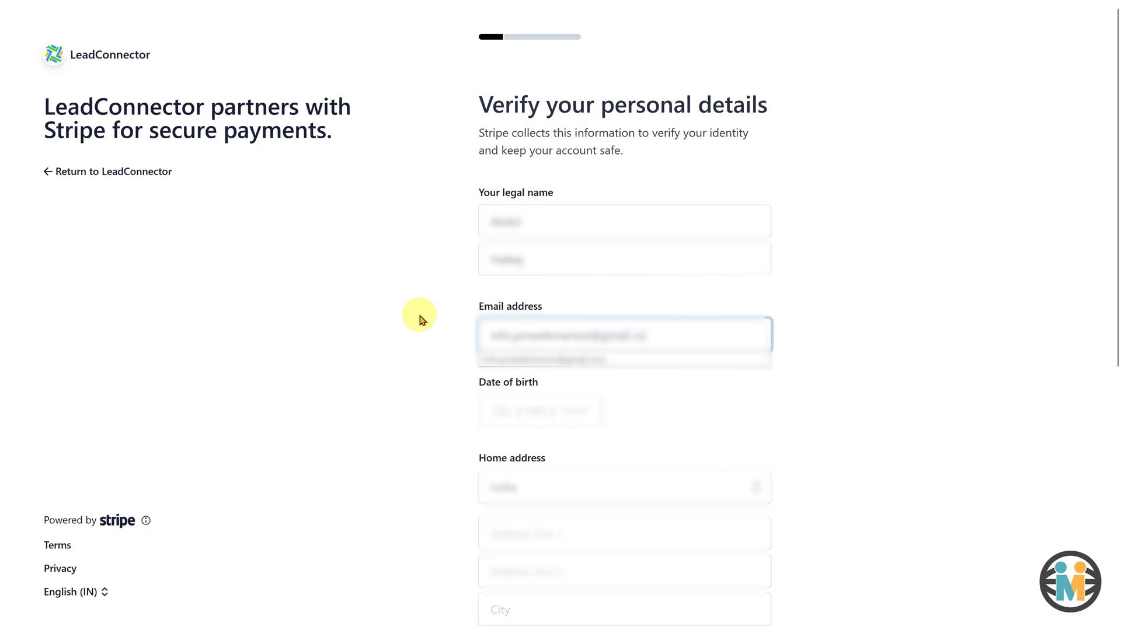
click(481, 409)
text([blurred])
Fill in both home address lines, city, postal code, and Uttar Pradesh as the state
click(512, 533)
click(495, 571)
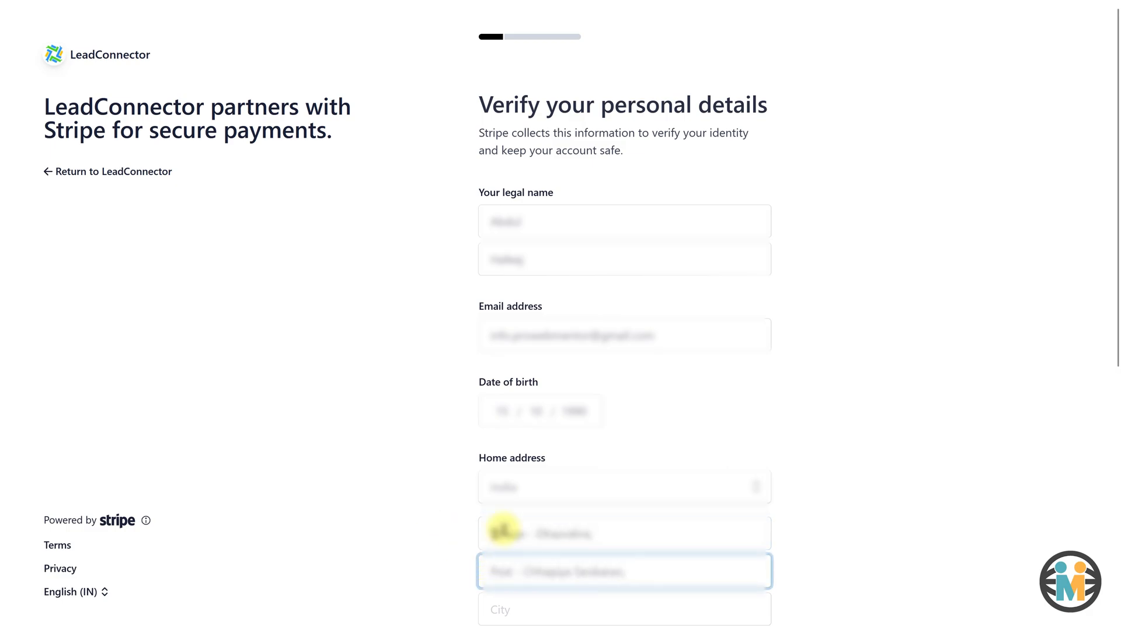
scroll(506, 528, down, 7)
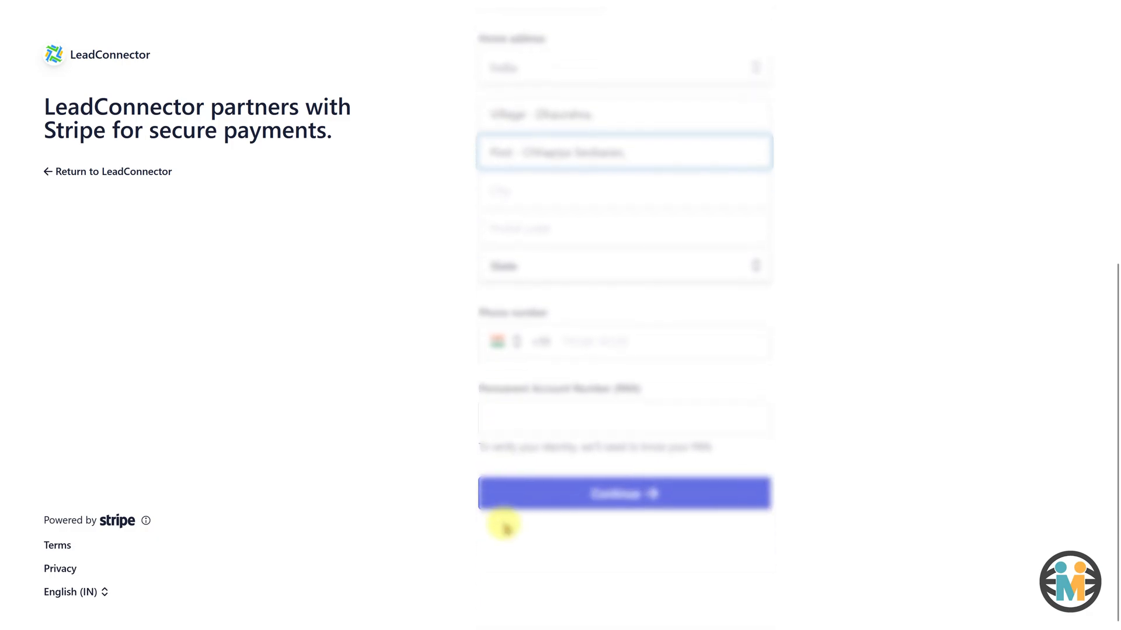
click(534, 193)
text(Basti)
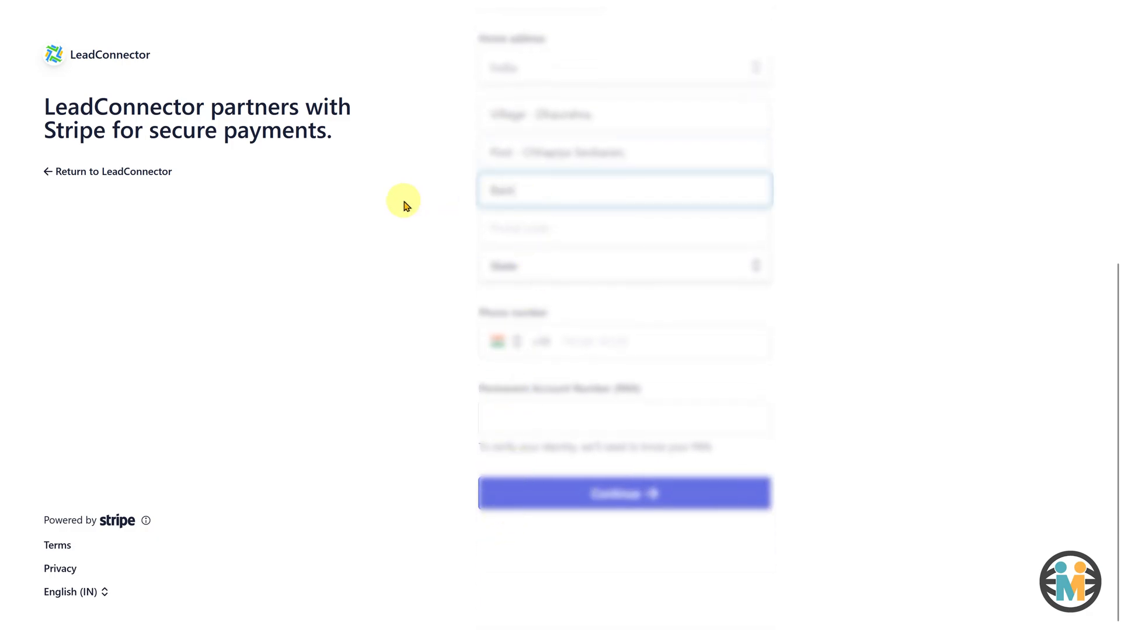
click(503, 225)
text(272162)
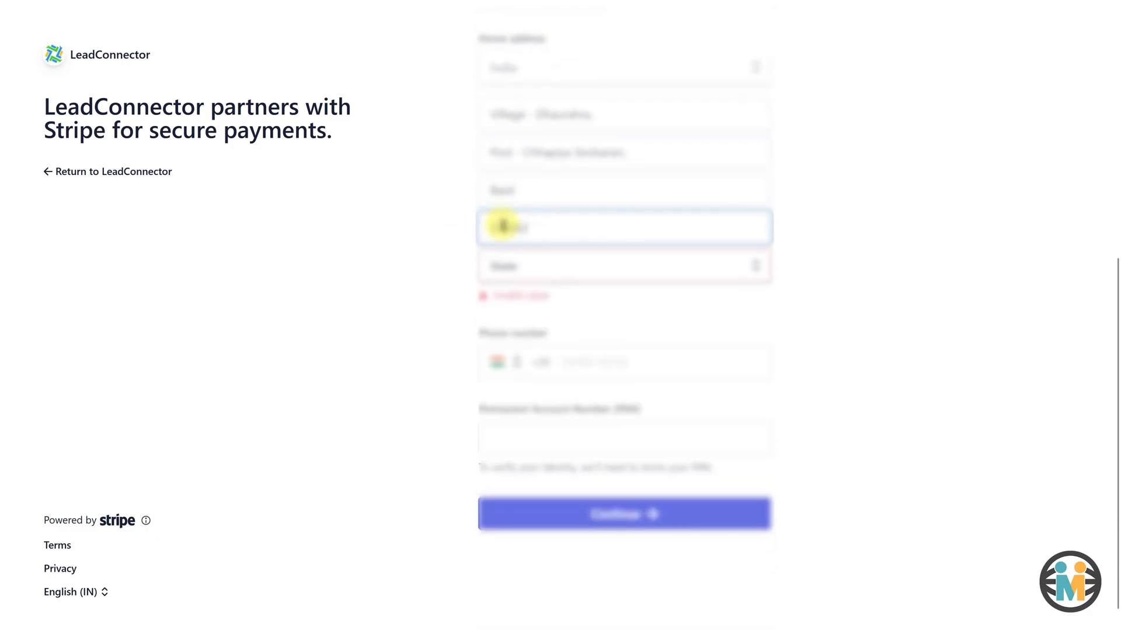
click(545, 267)
scroll(540, 502, down, 6)
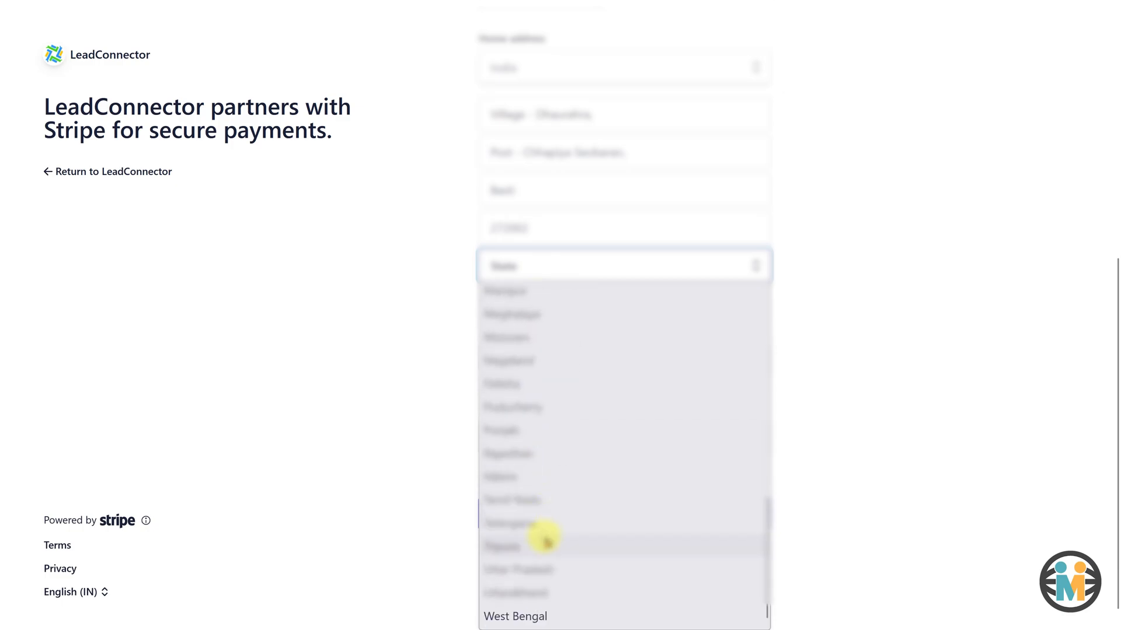
click(545, 570)
Add the phone number and PAN, then submit the personal details
click(569, 348)
text(7607)
click(510, 416)
text(**********)
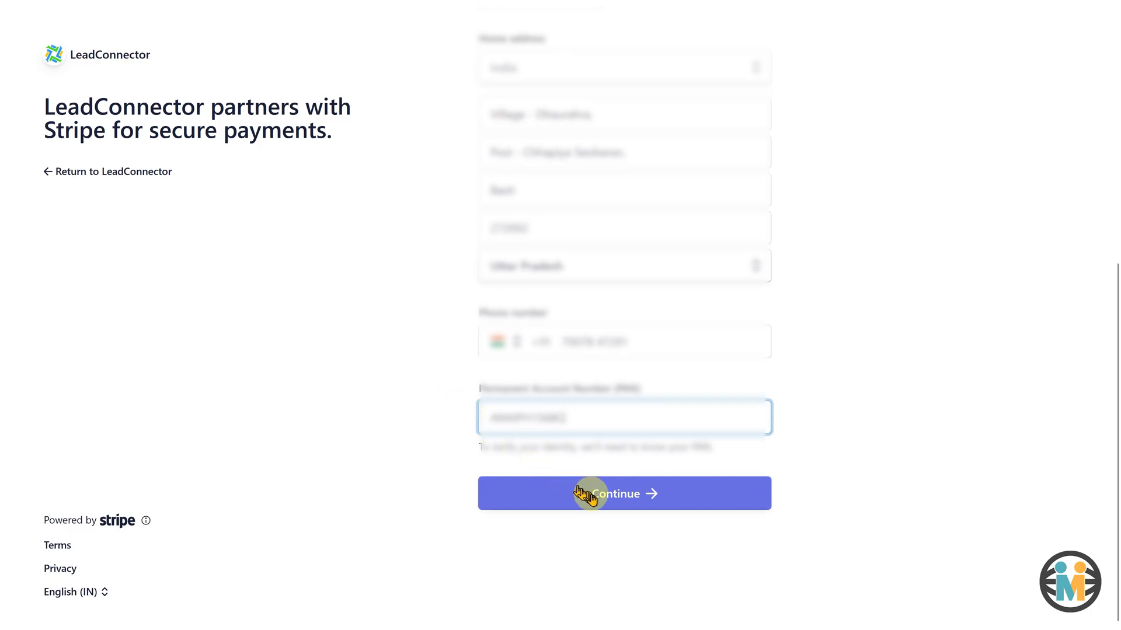
click(595, 500)
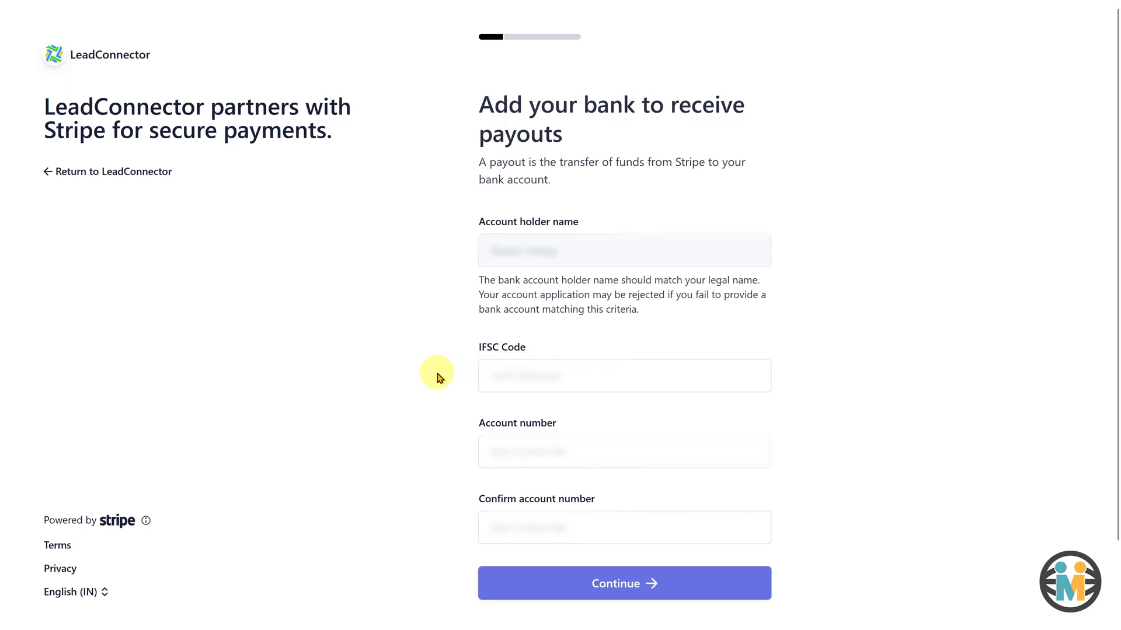
Enter the bank's IFSC code and the account number twice, then submit the payout details
click(500, 373)
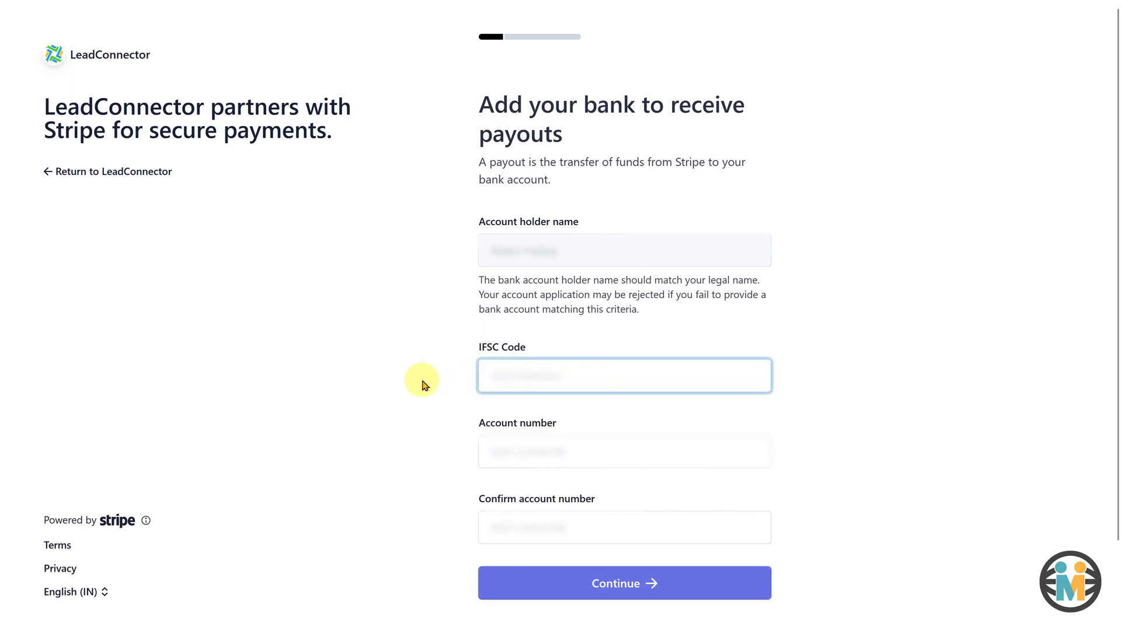
text(ICIC0001•••)
click(501, 446)
text(•••••••••••••)
click(500, 521)
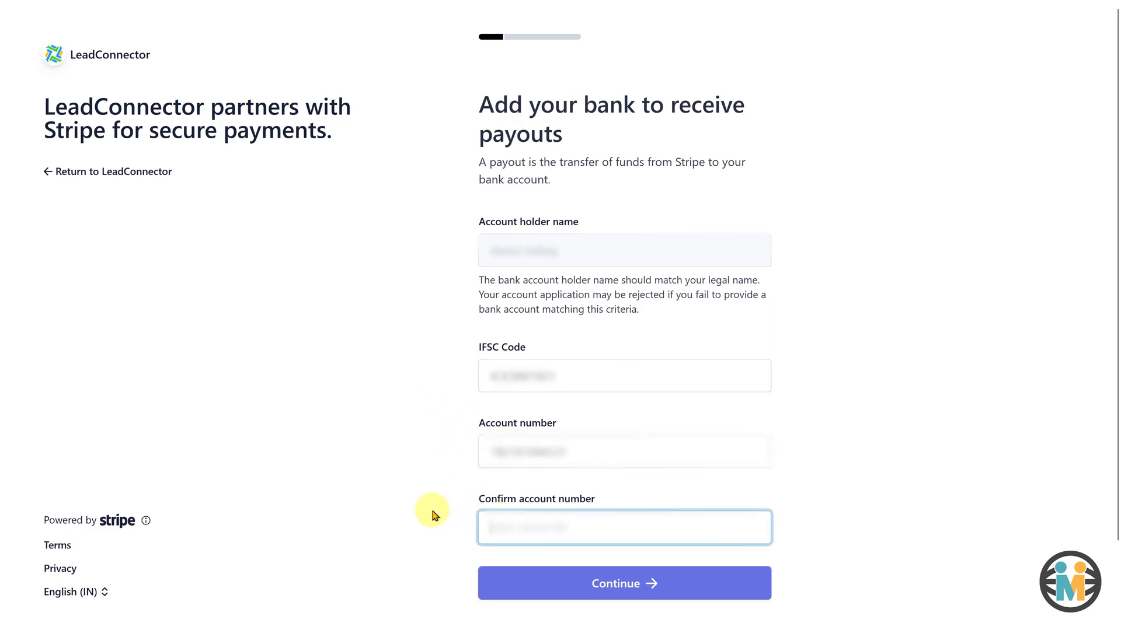
text(••••••••••••)
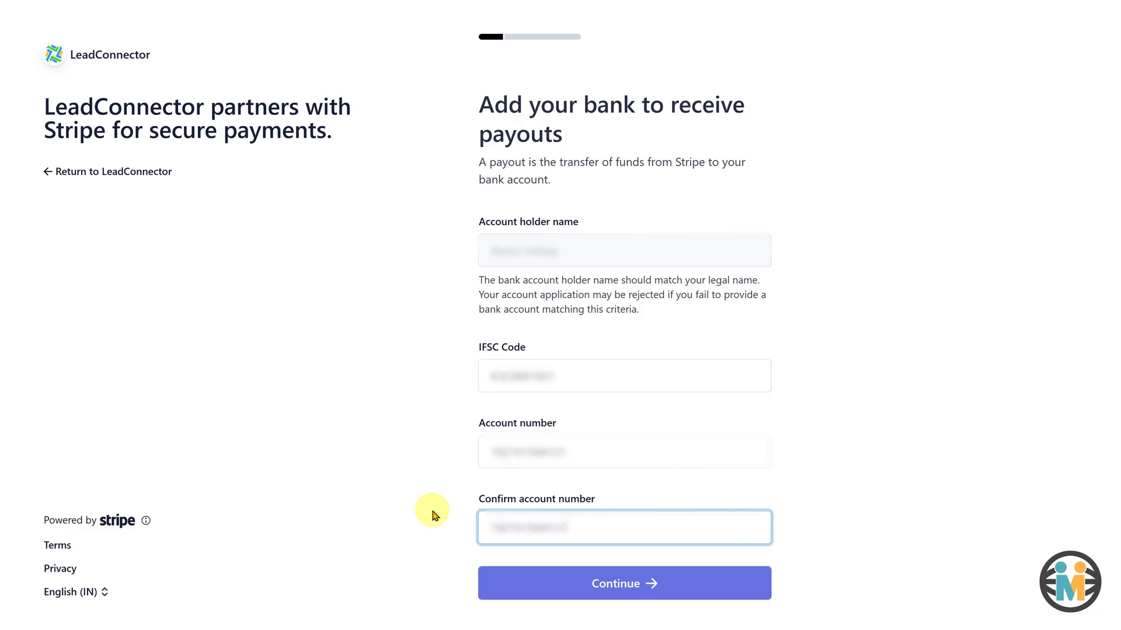
click(573, 587)
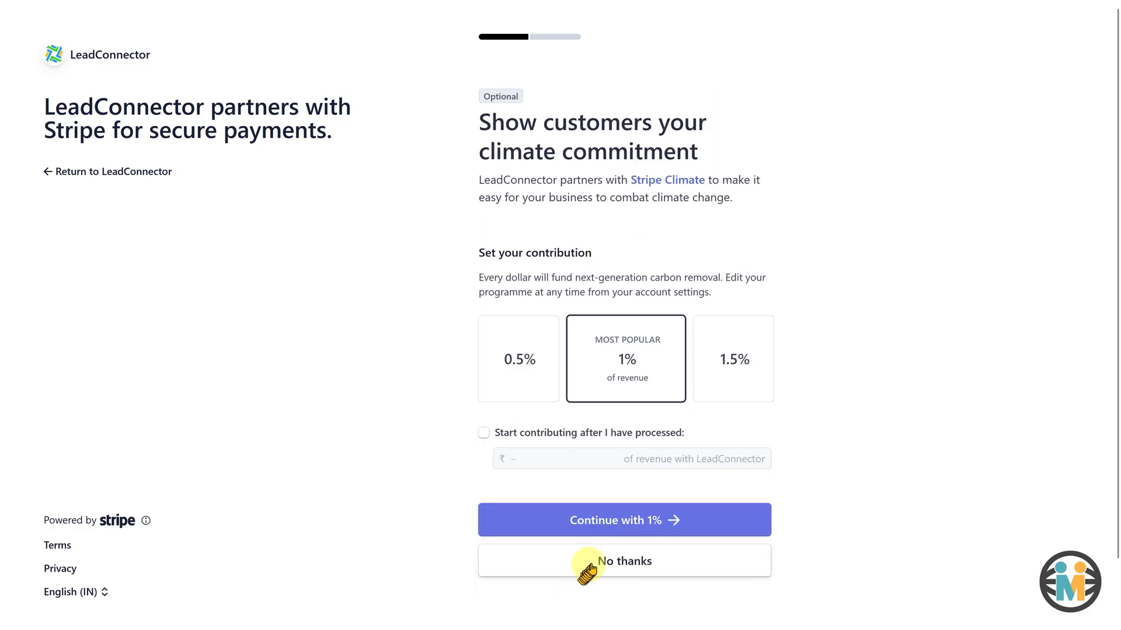
Decline the climate contribution and submit the reviewed LeadConnector onboarding with Agree & submit
click(594, 565)
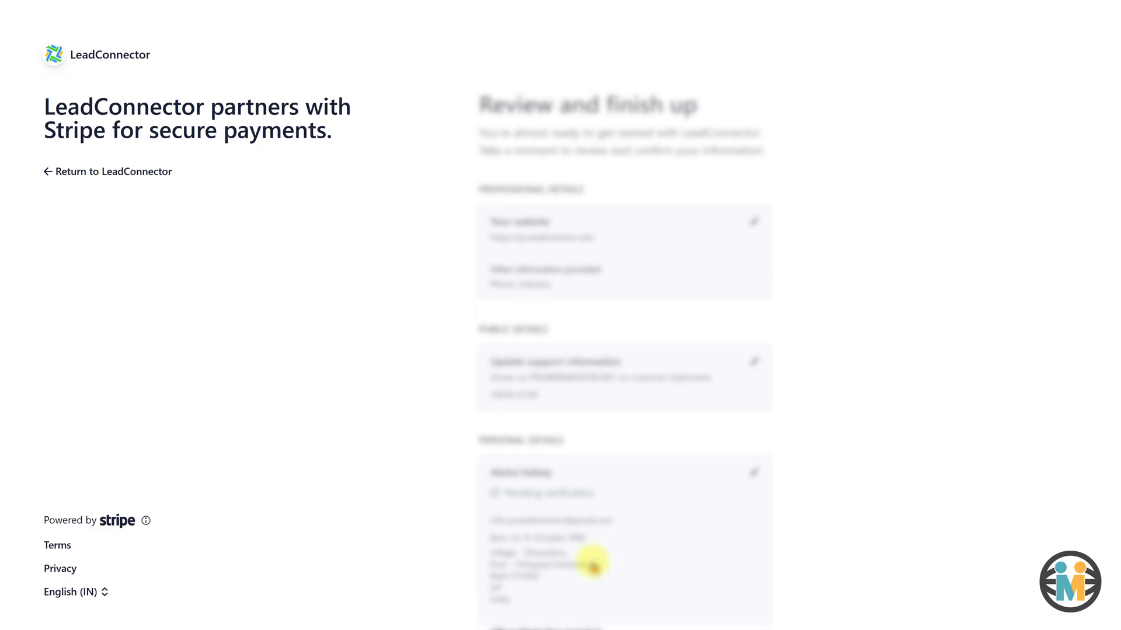
scroll(593, 565, down, 8)
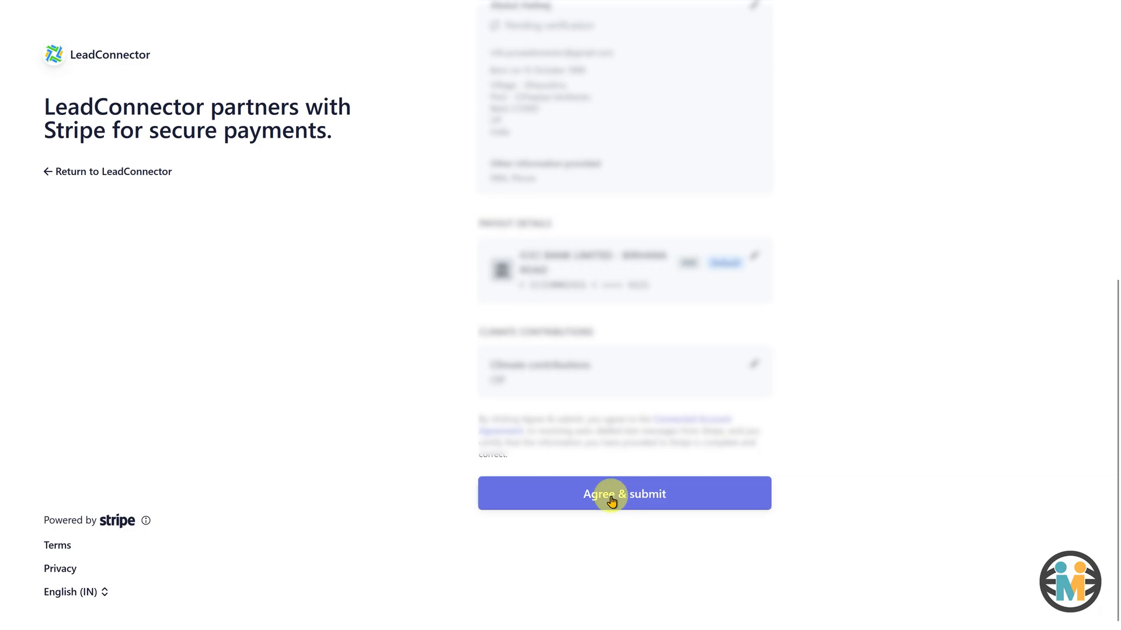
click(611, 500)
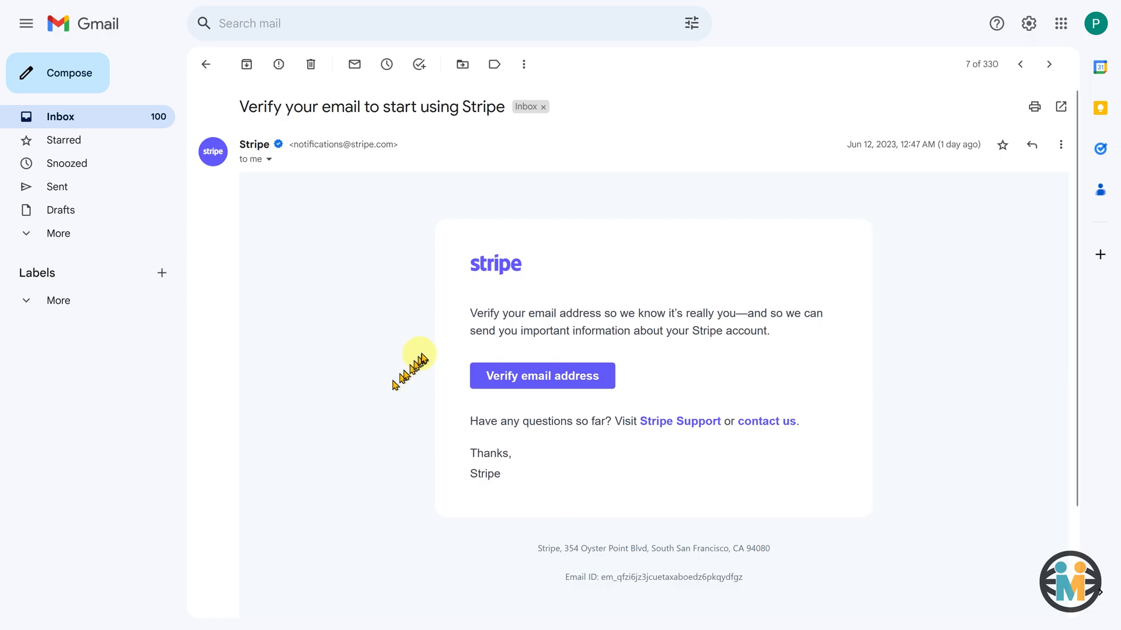
Confirm the Stripe account email using the Verify email address button in Stripe's Gmail message
drag(470, 313, 767, 330)
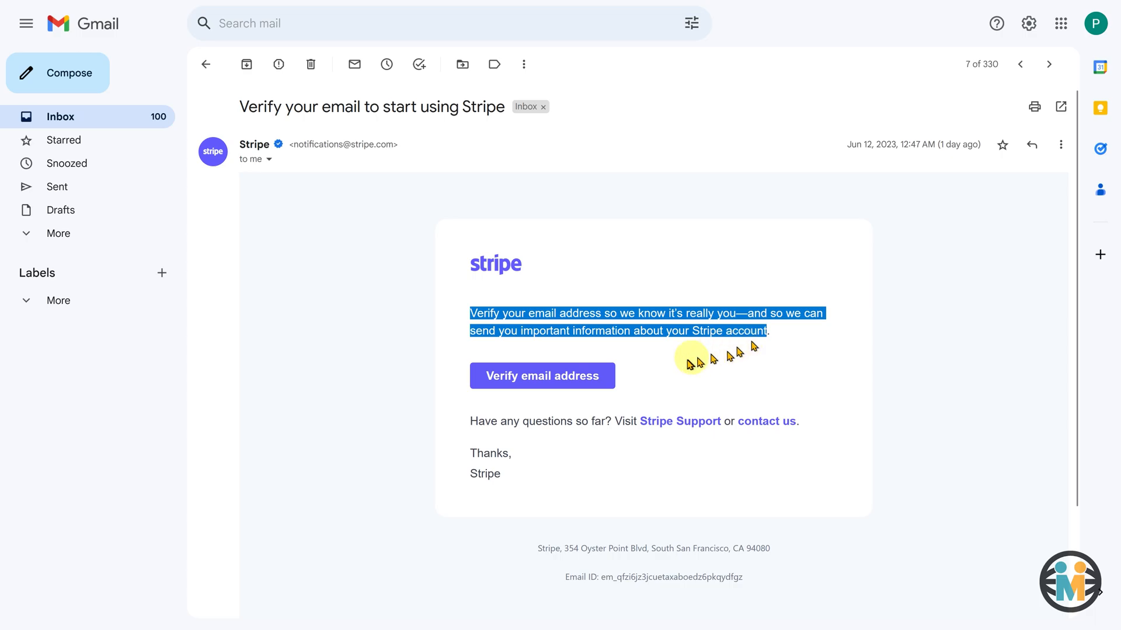
click(531, 380)
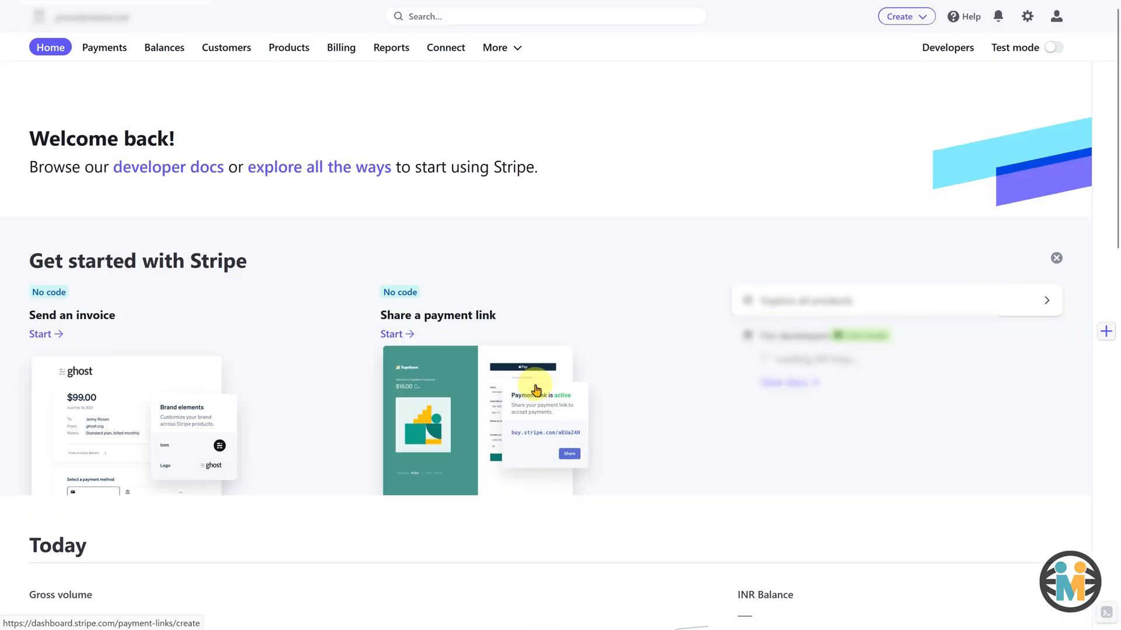
scroll(535, 390, down, 1)
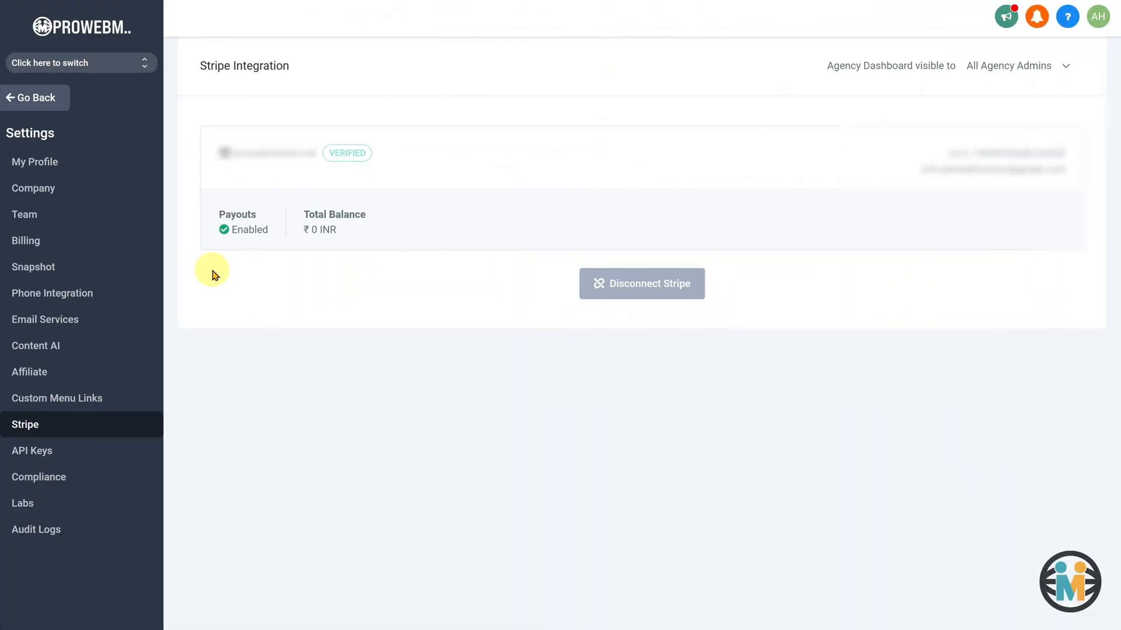
Check that Stripe payouts show Enabled, then go back to the Agency Dashboard
drag(230, 229, 277, 236)
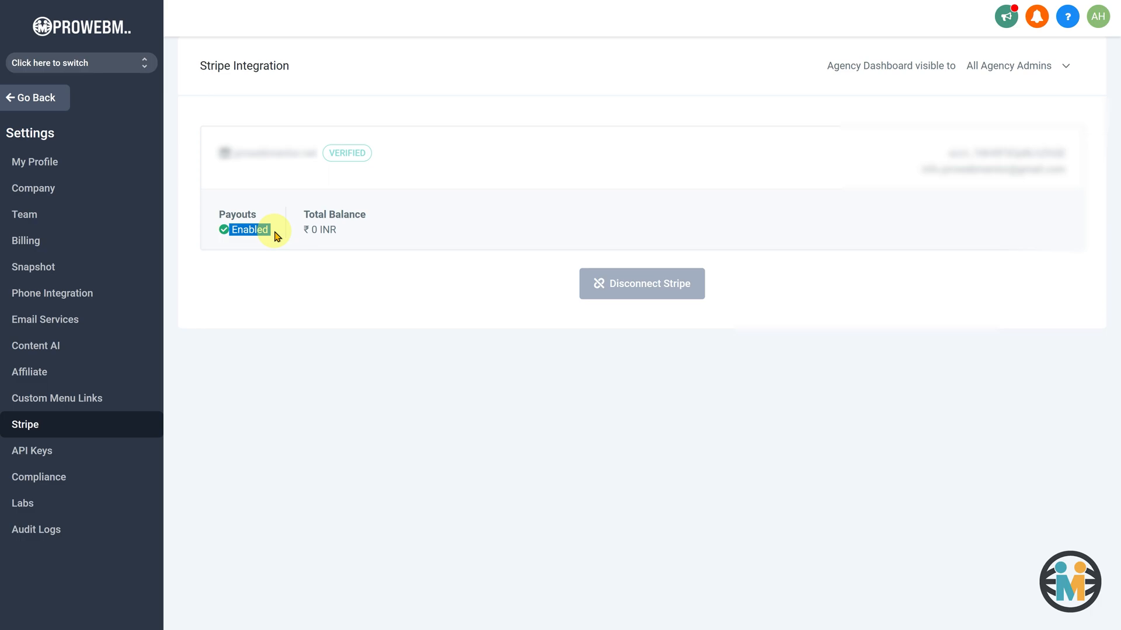
click(44, 103)
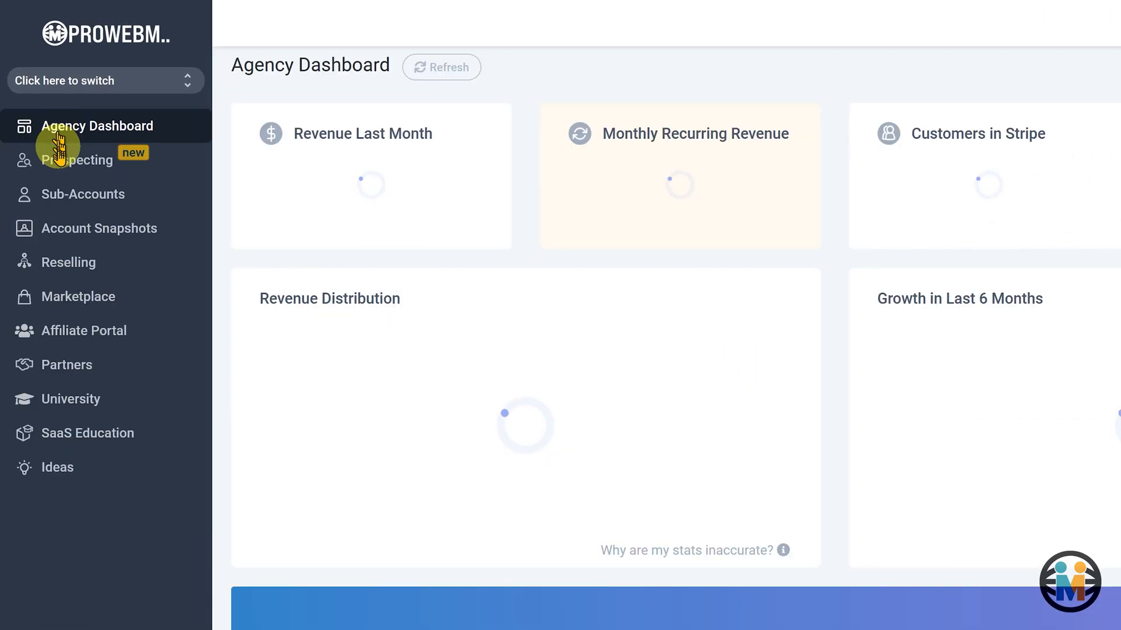
Show the agency's sub-accounts list from the left sidebar
click(65, 197)
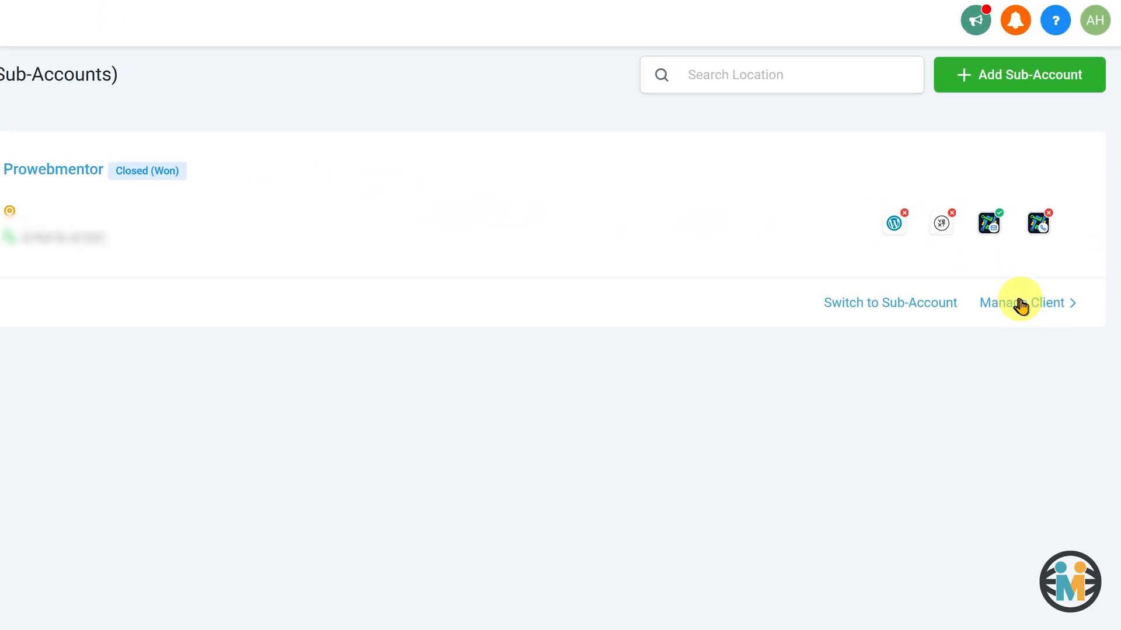
For the Prowebmentor client, turn on Offer Wordpress and save a 19.99 up-sell price
click(1020, 305)
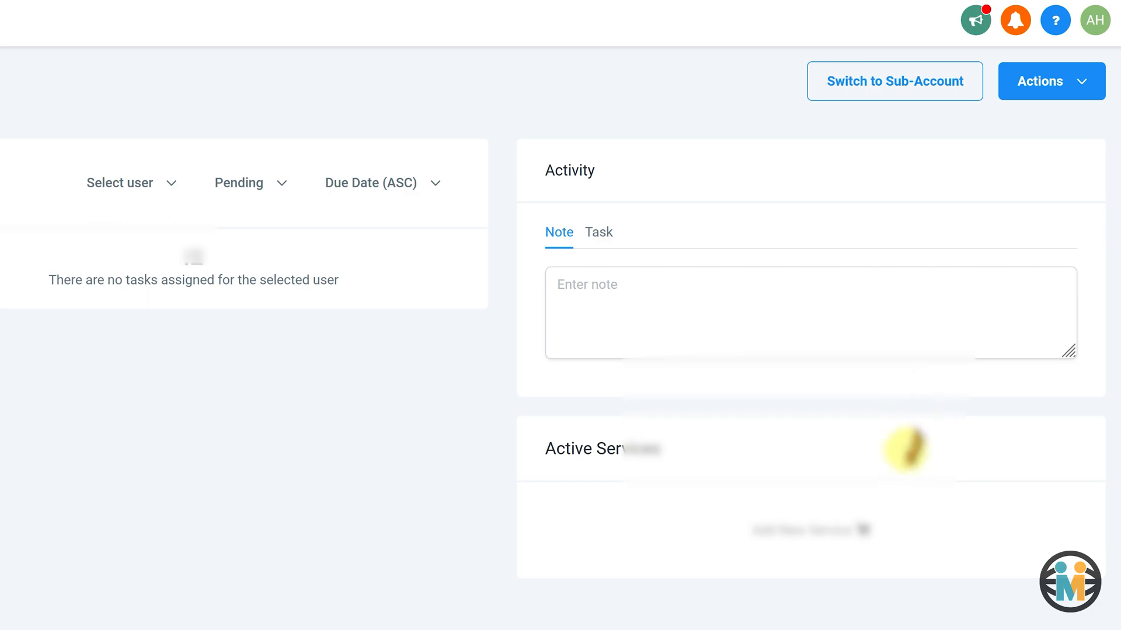
scroll(893, 472, down, 10)
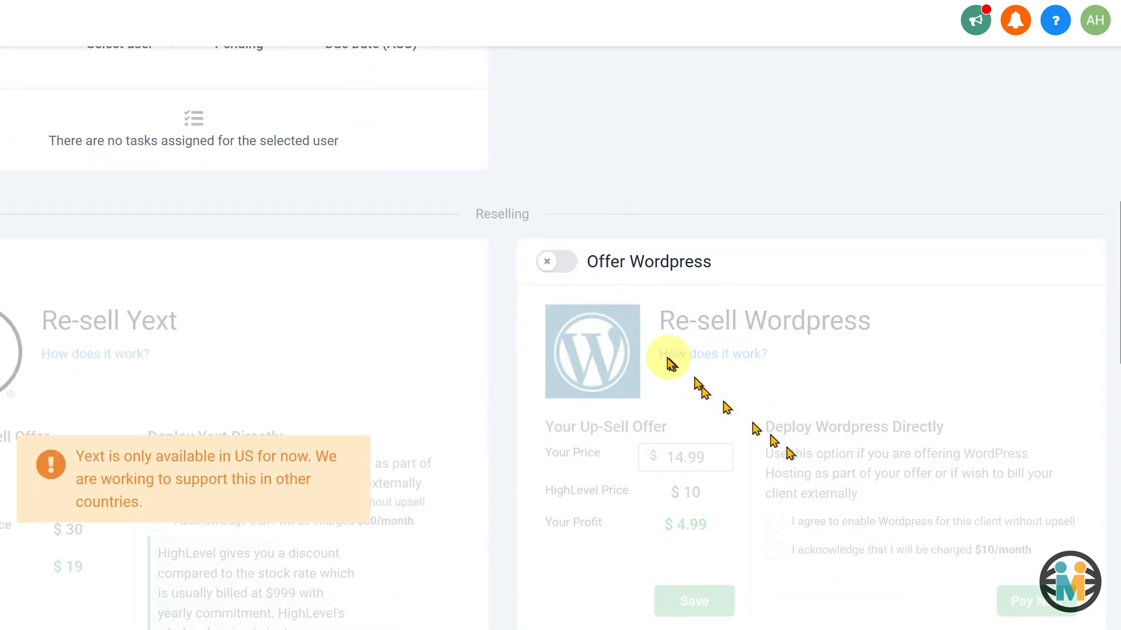
click(558, 264)
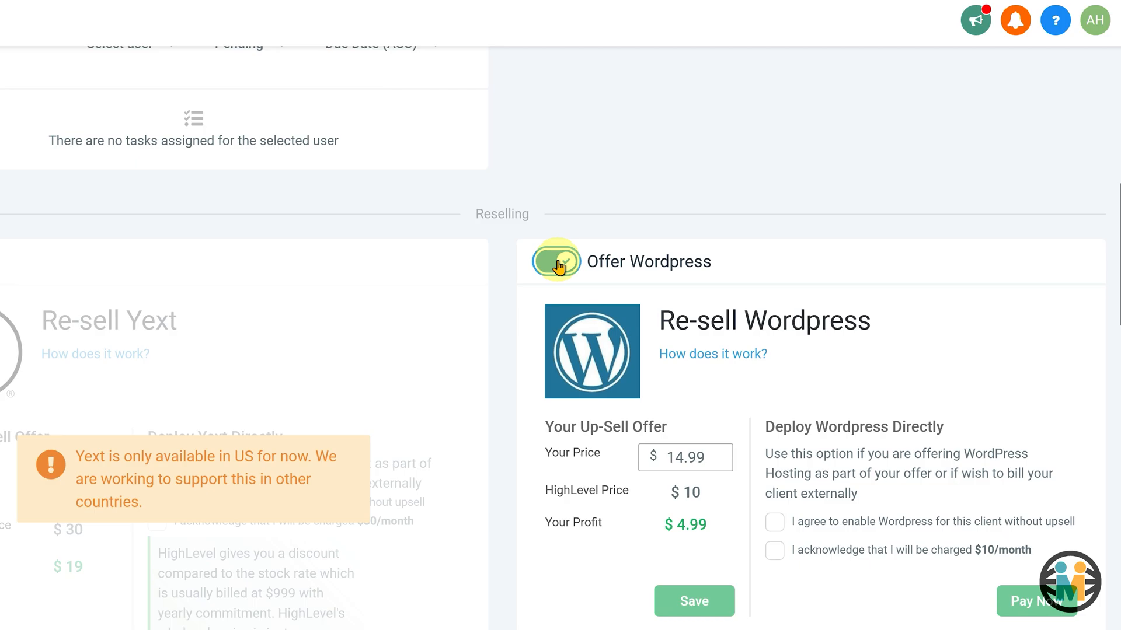
double_click(712, 457)
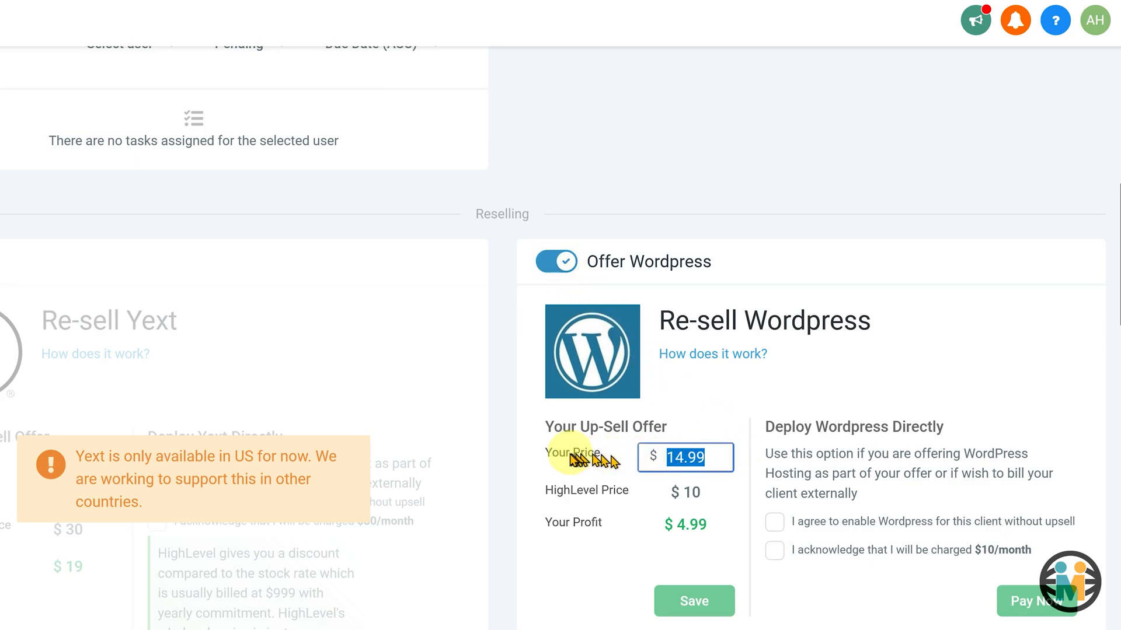
text(19.99)
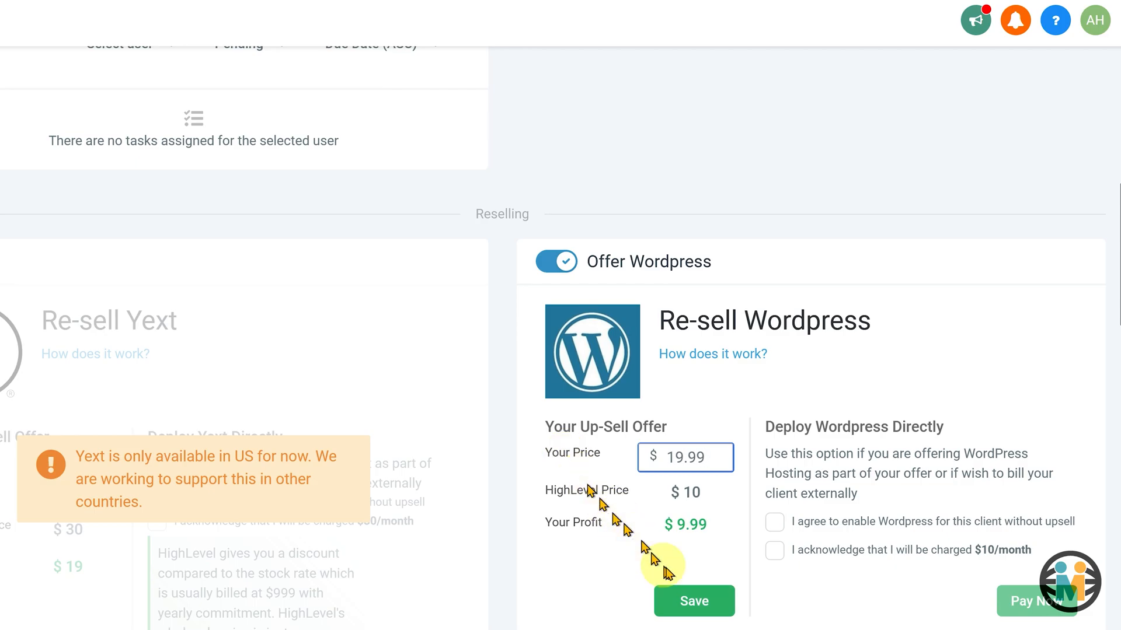
click(686, 602)
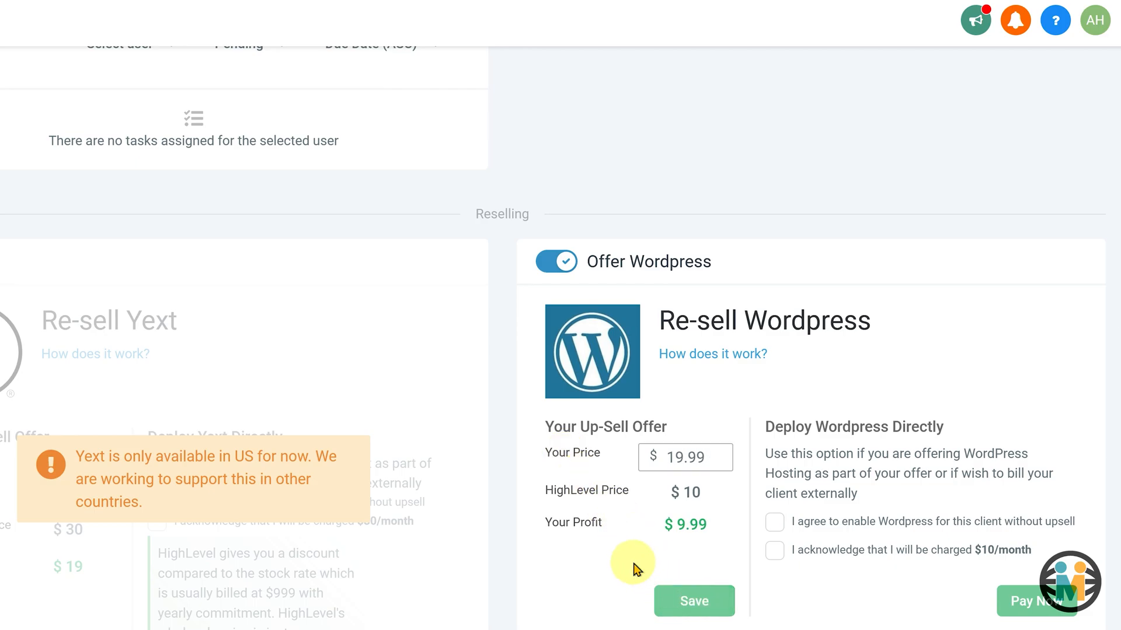
Accept enabling without upsell and the $10/month charge, then deploy WordPress with Pay Now
click(774, 522)
click(775, 550)
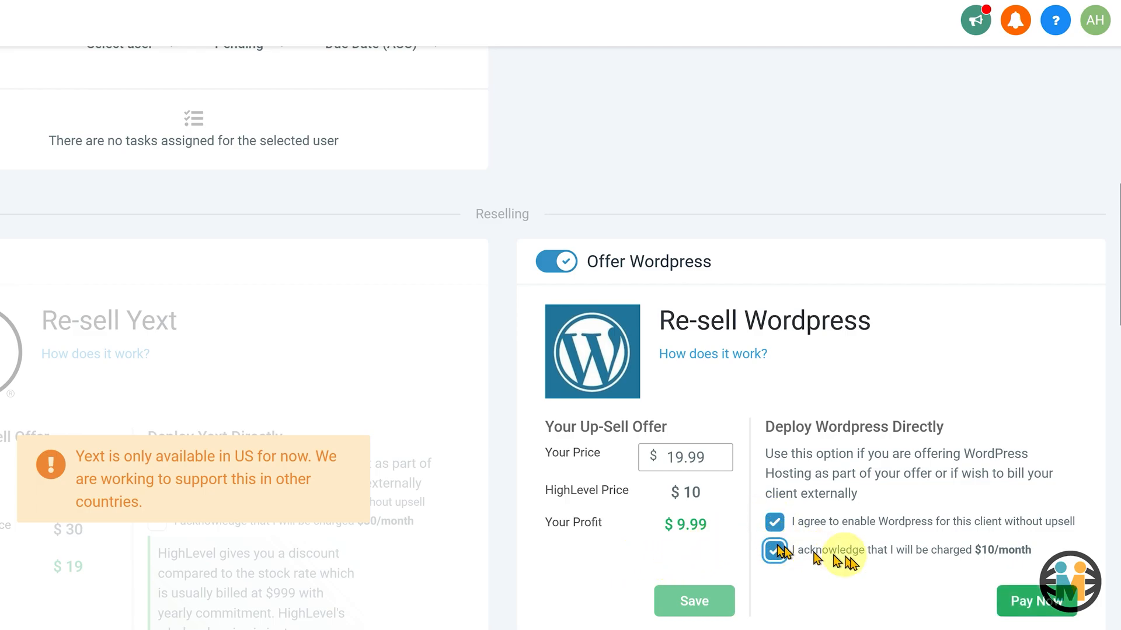
click(1020, 602)
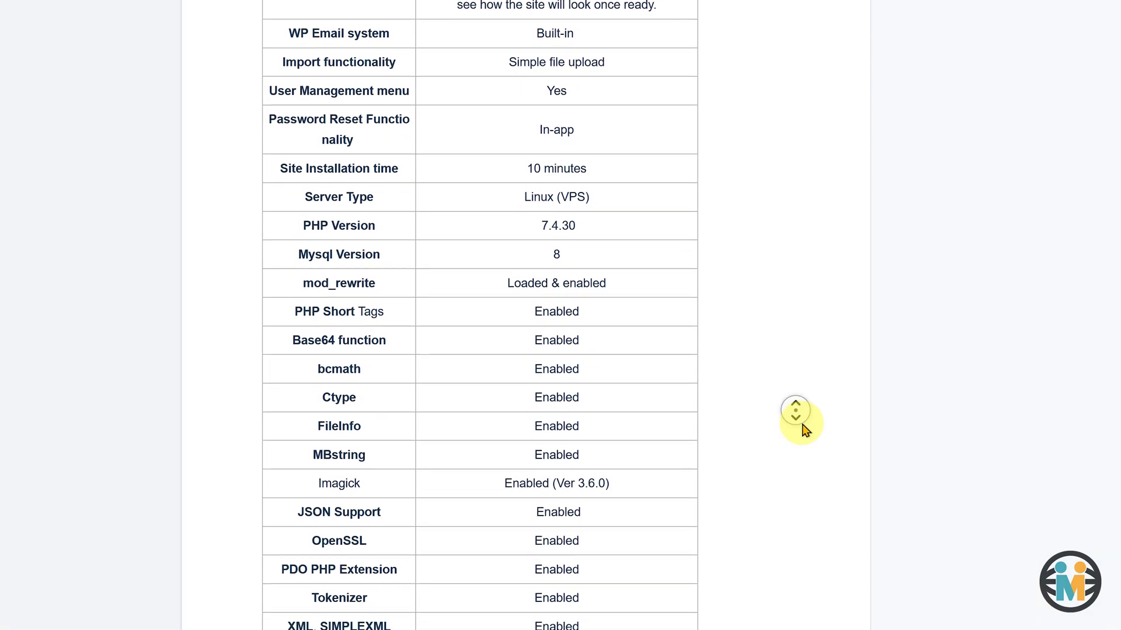
scroll(804, 425, down, 5)
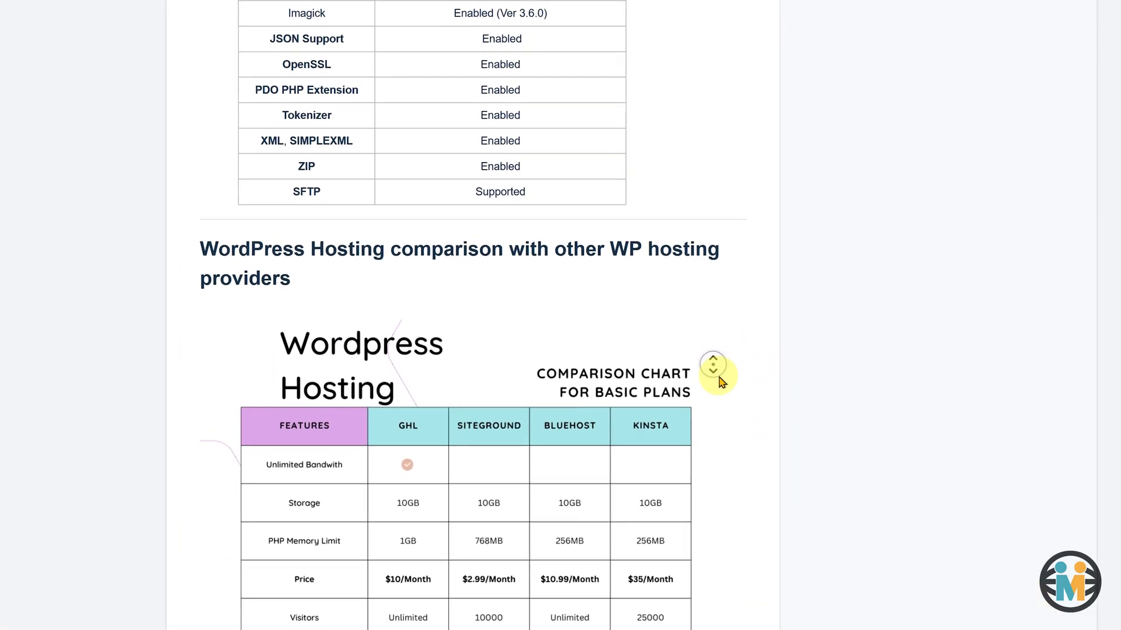
middle_click(677, 357)
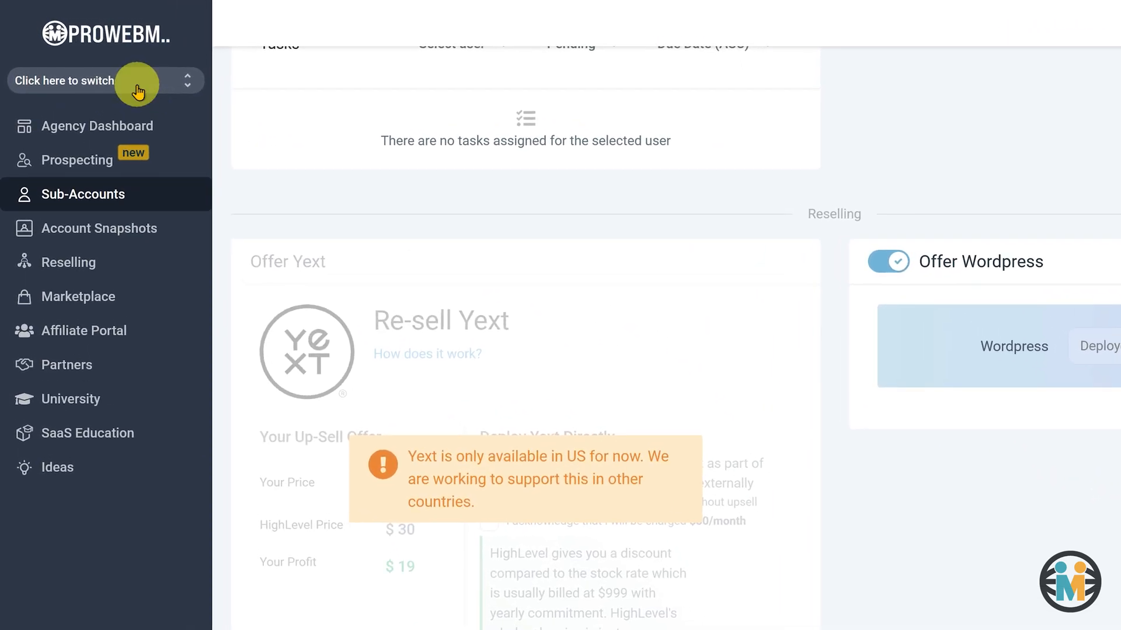
Switch into the Prowebmentor sub-account and go to Sites > WordPress > Dashboard
click(138, 91)
click(321, 275)
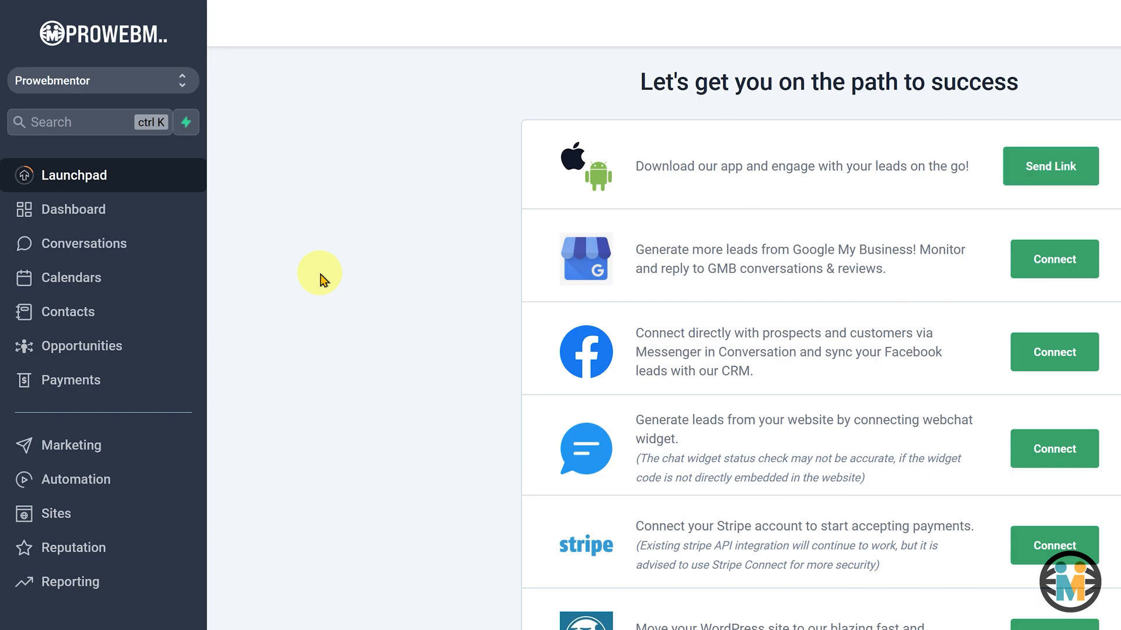
click(64, 514)
mouse_move(595, 66)
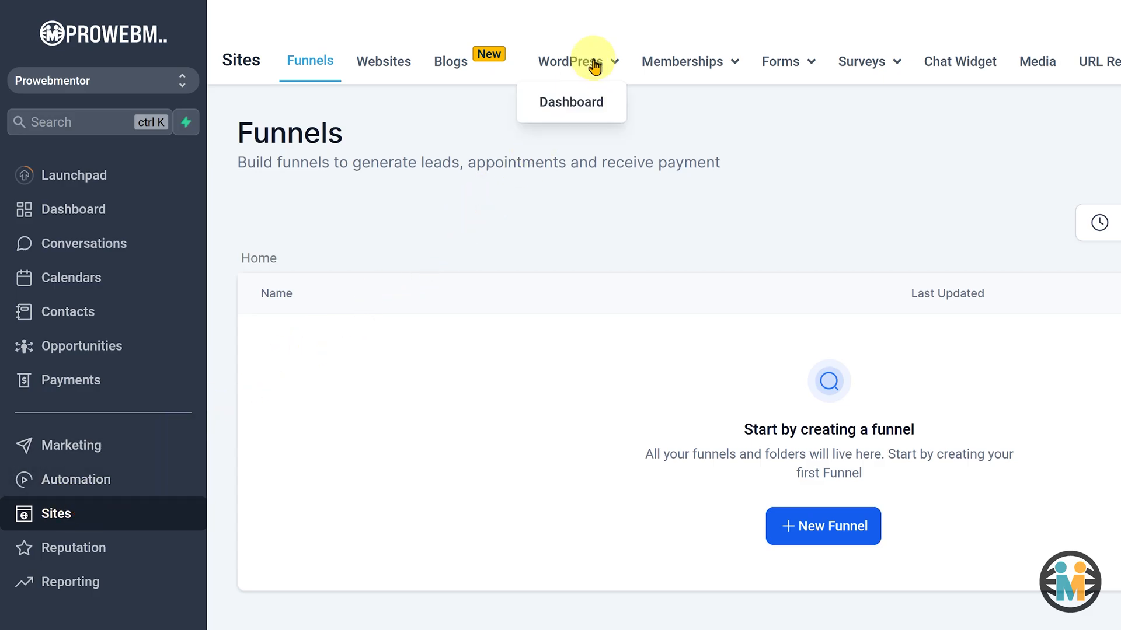
click(581, 103)
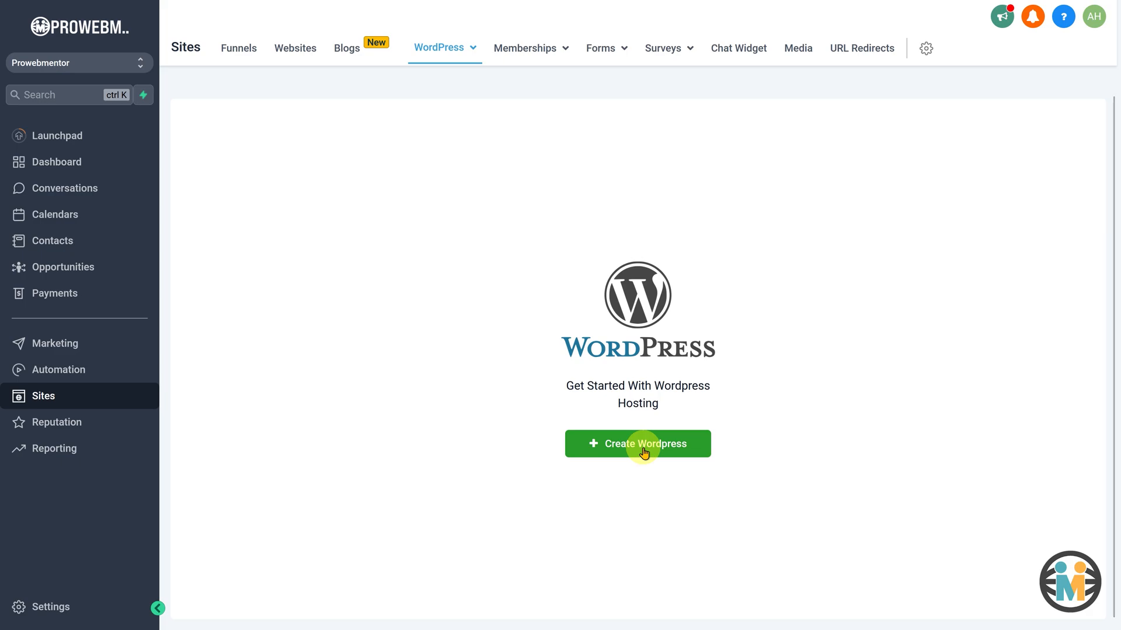
Start a new WordPress site named 'HighLevel Test Site' and enter the admin username, password and email
click(643, 452)
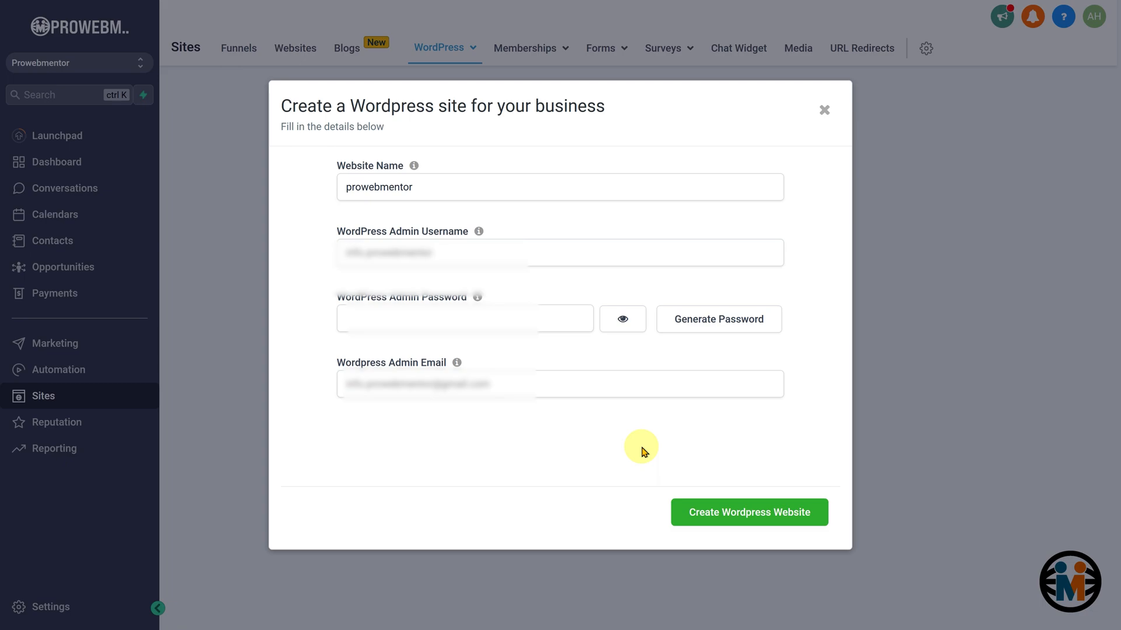
drag(424, 186, 338, 185)
text(HighLevel Test Site)
drag(439, 251, 308, 248)
text(adfo.prowebmentor)
click(359, 326)
text(••••••••••••••••••••)
click(499, 386)
drag(498, 386, 320, 385)
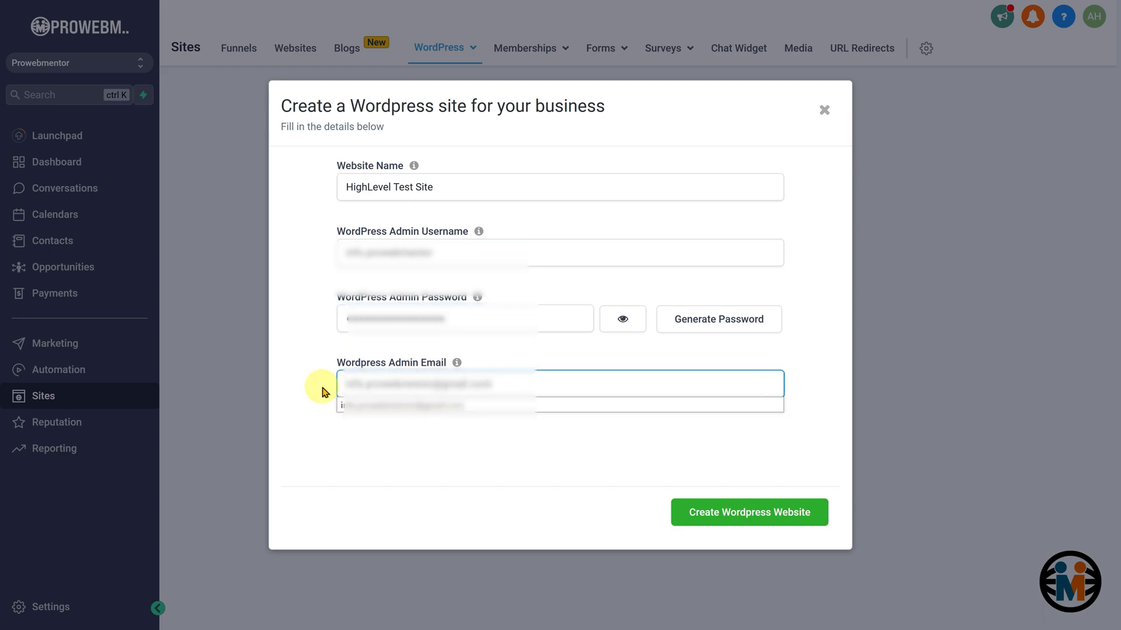
Create the WordPress website and open its wp-admin dashboard
click(732, 519)
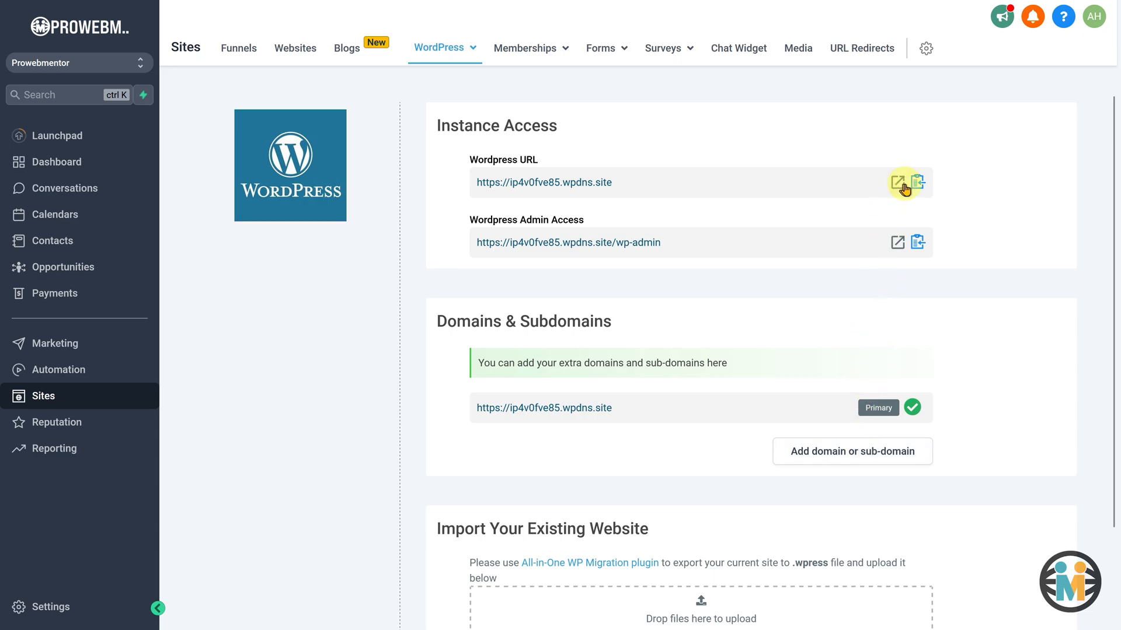
click(897, 243)
click(897, 243)
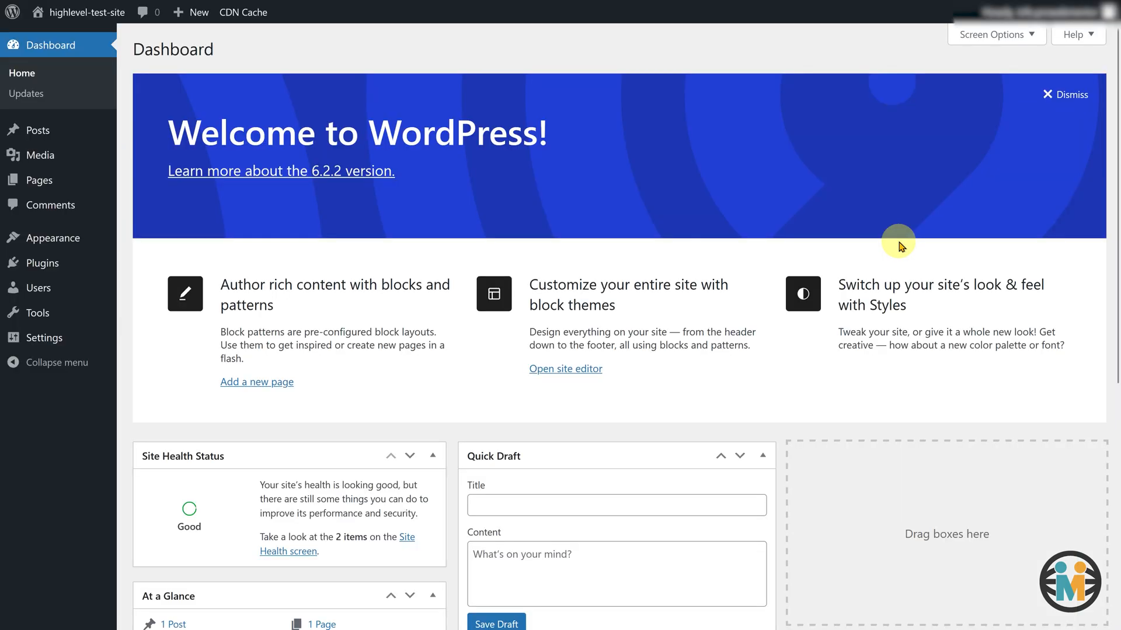